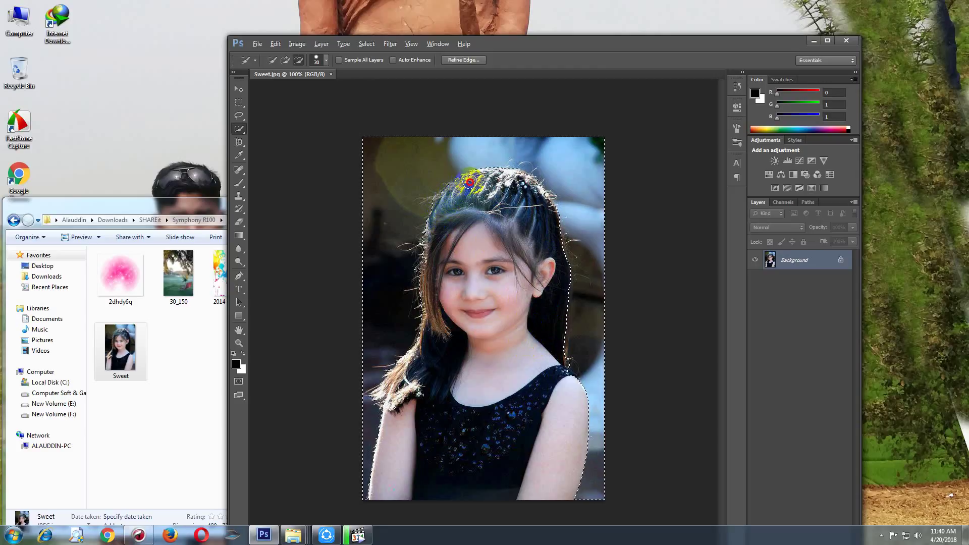
Step: Refine the background selection around the girl's hair and arms with the Quick Selection tool
left_click(504, 385)
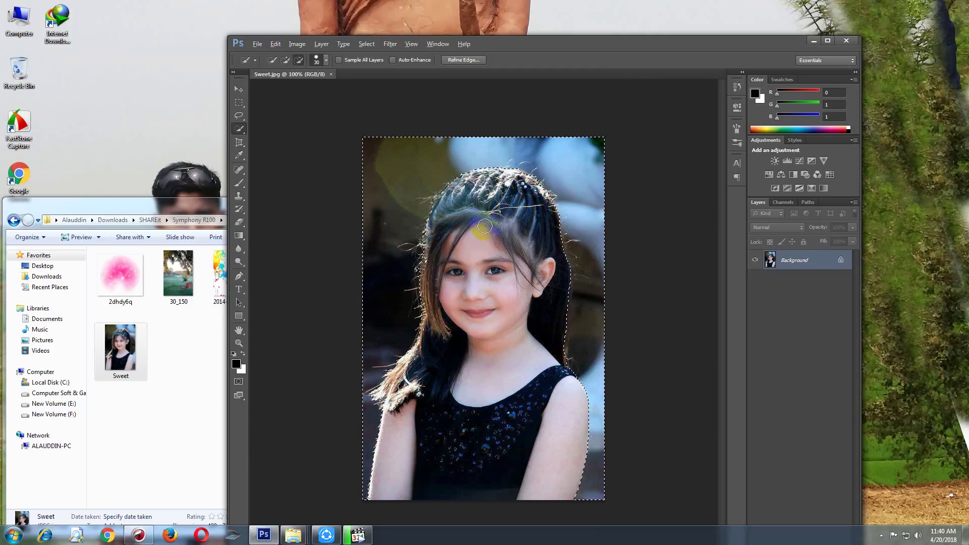
left_click(450, 340)
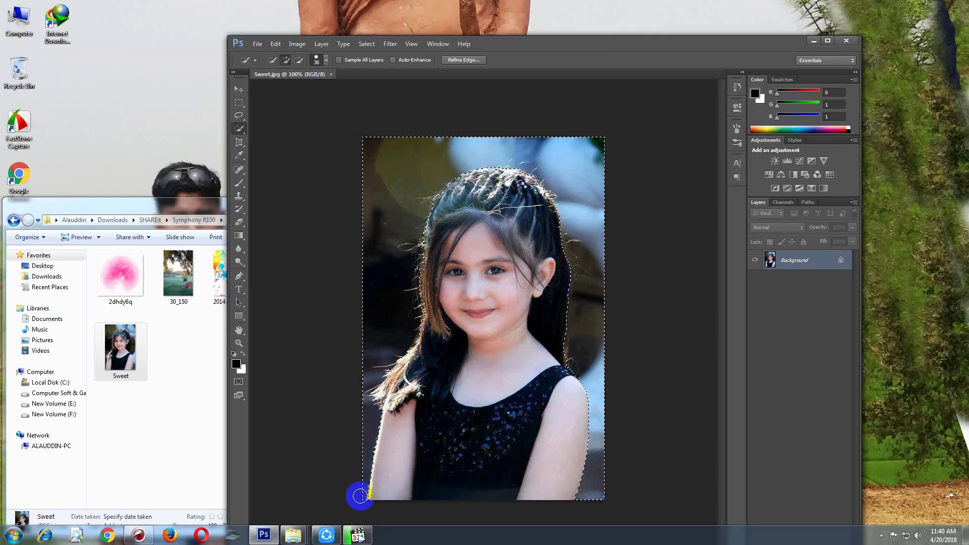
mouse_move(361, 495)
left_mouse_down()
mouse_move(359, 503)
mouse_move(305, 402)
mouse_move(441, 212)
left_mouse_up()
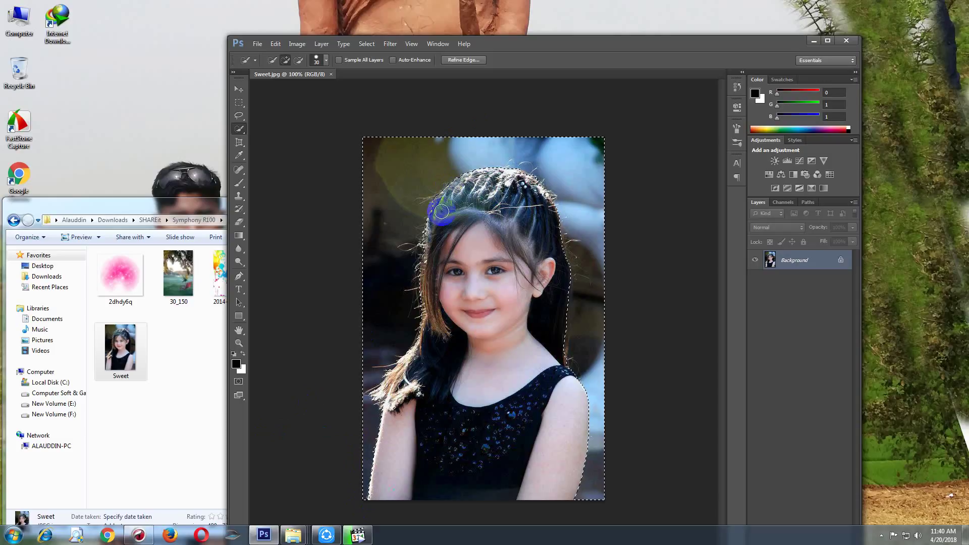
mouse_move(406, 275)
left_mouse_down()
mouse_move(256, 105)
mouse_move(410, 257)
mouse_move(367, 277)
mouse_move(307, 61)
mouse_move(238, 97)
mouse_move(236, 89)
left_mouse_up()
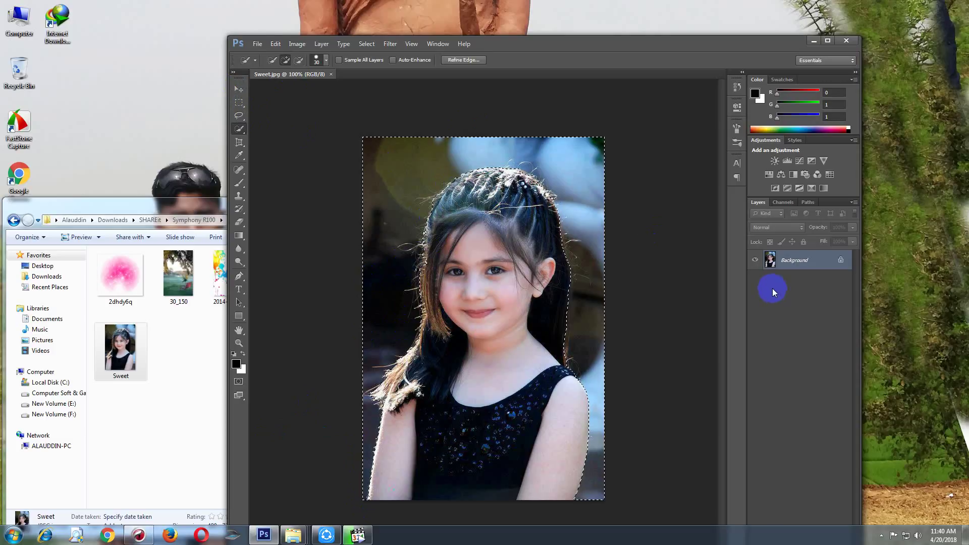
Step: Convert the locked Background into a regular layer and delete the selected backdrop around the girl
double_click(843, 261)
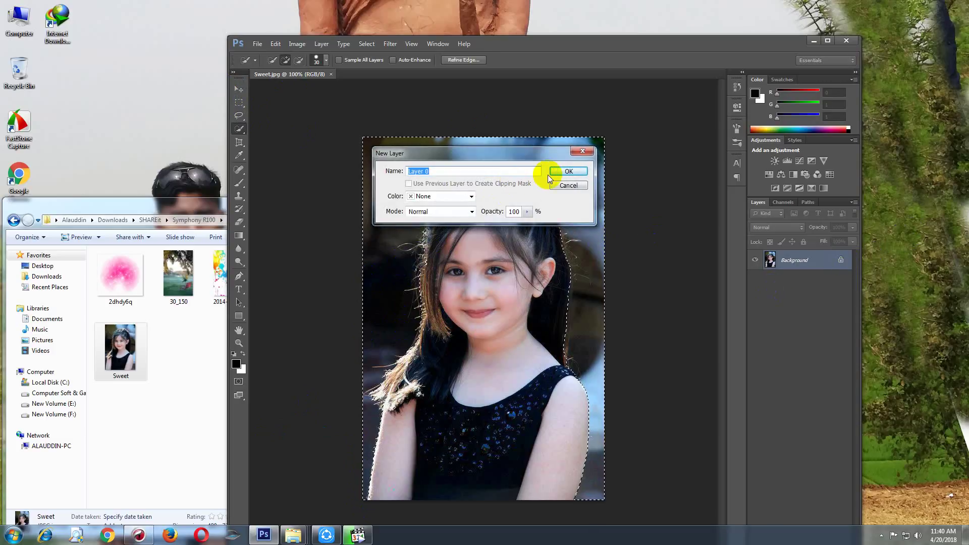
left_click(559, 168)
key("Delete")
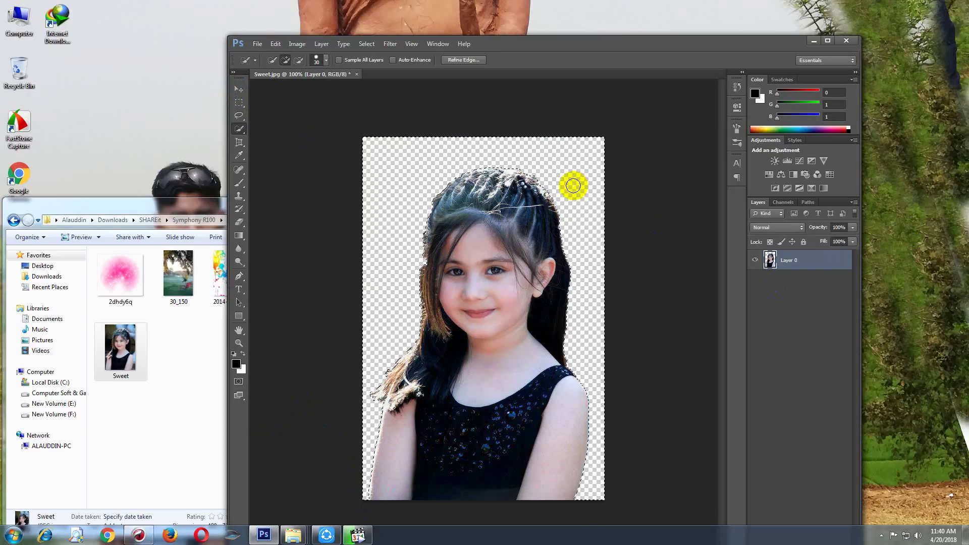
key("ctrl+d")
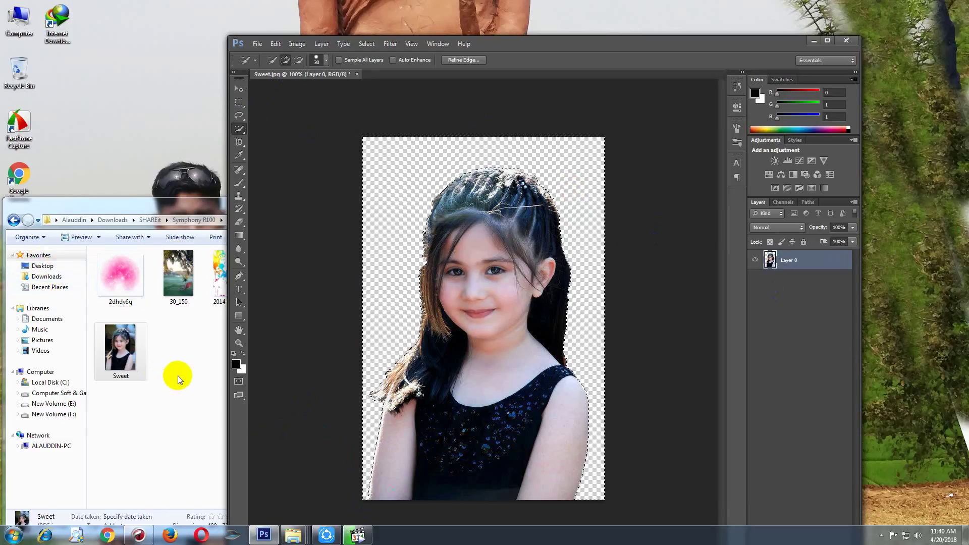
Step: Create a new white RGB document, 297.01 × 209.97 mm at 300 pixels/inch and 16 bit
left_click(178, 374)
left_click(517, 47)
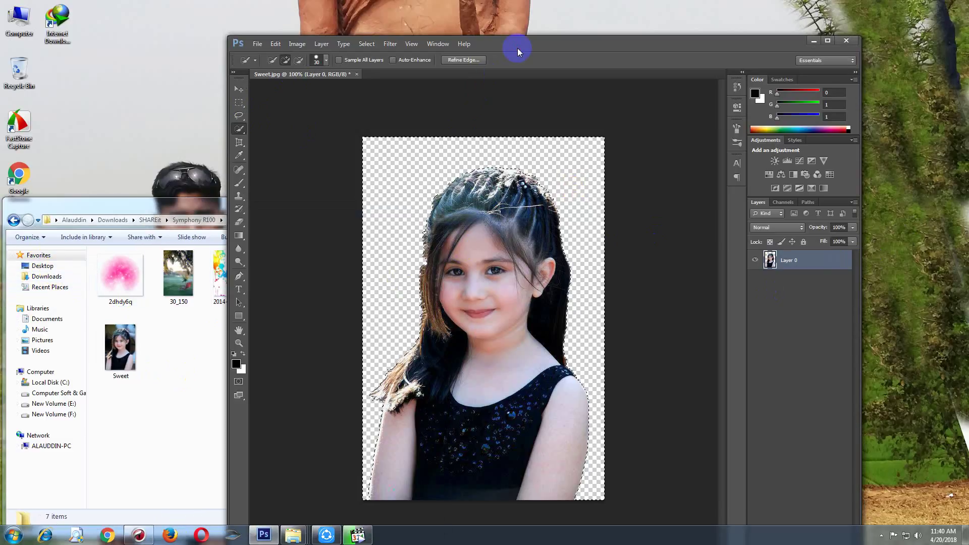
key("ctrl+shift+d")
key("ctrl+n")
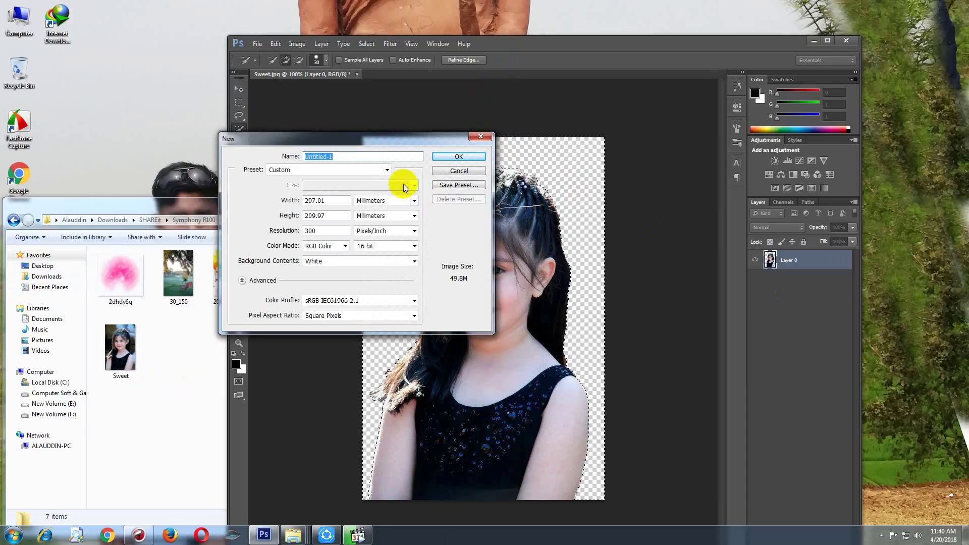
left_click(457, 157)
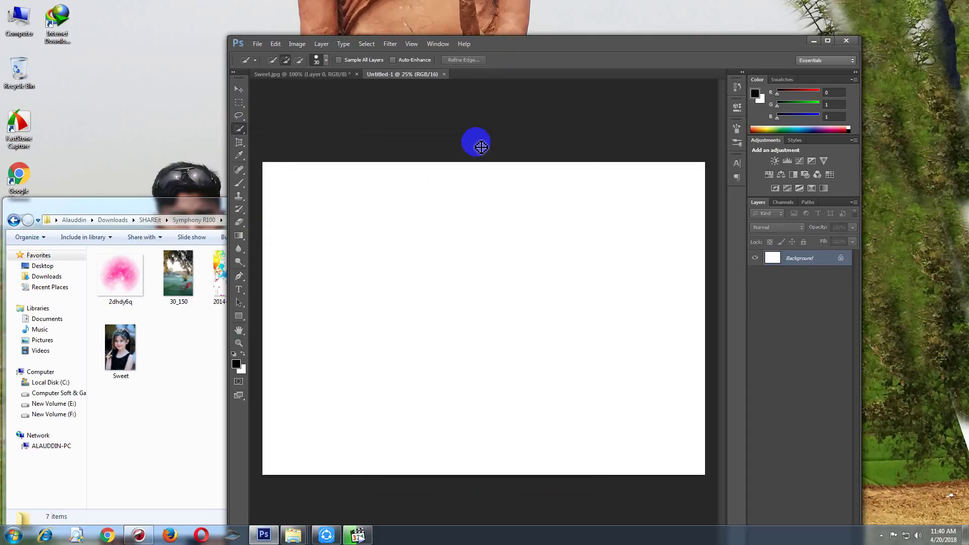
Step: Place the red tree photo DSC_4356 in the new document and stretch it vertically to cover the whole canvas
left_click(210, 208)
left_click_drag(348, 281, 504, 210)
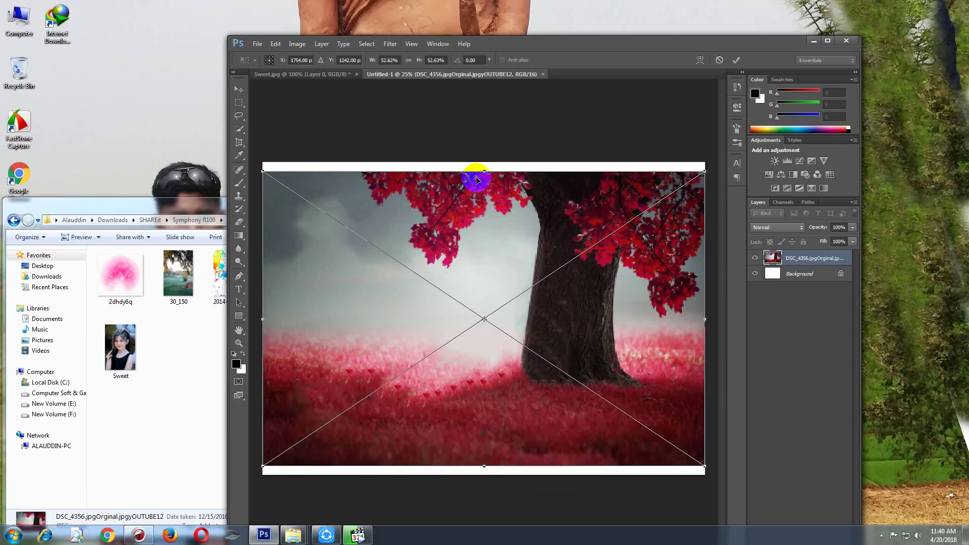
left_click_drag(484, 171, 484, 160)
left_click_drag(484, 466, 488, 480)
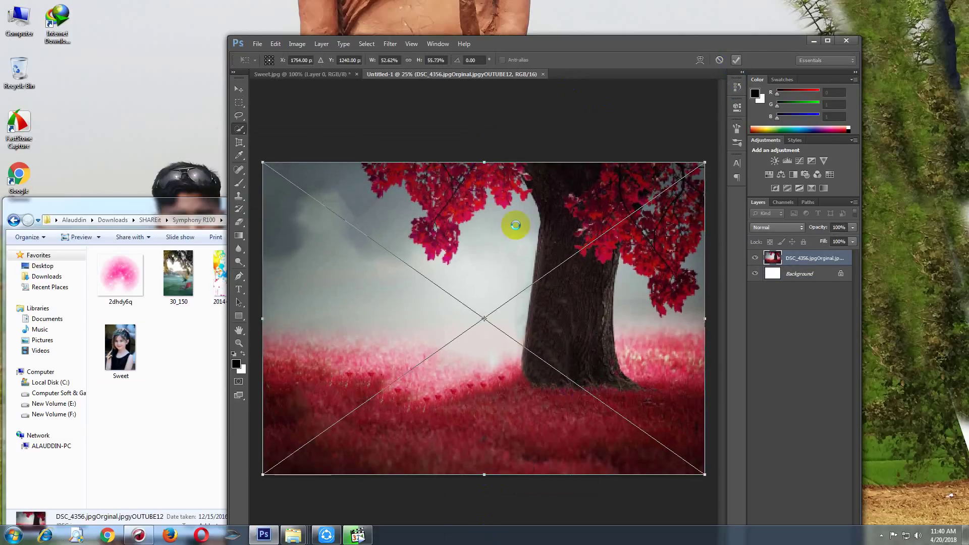
Step: Copy the girl cutout from Sweet.jpg into the Untitled-1 document beside the tree, accepting the bit depth conversion
left_click_drag(187, 207, 175, 208)
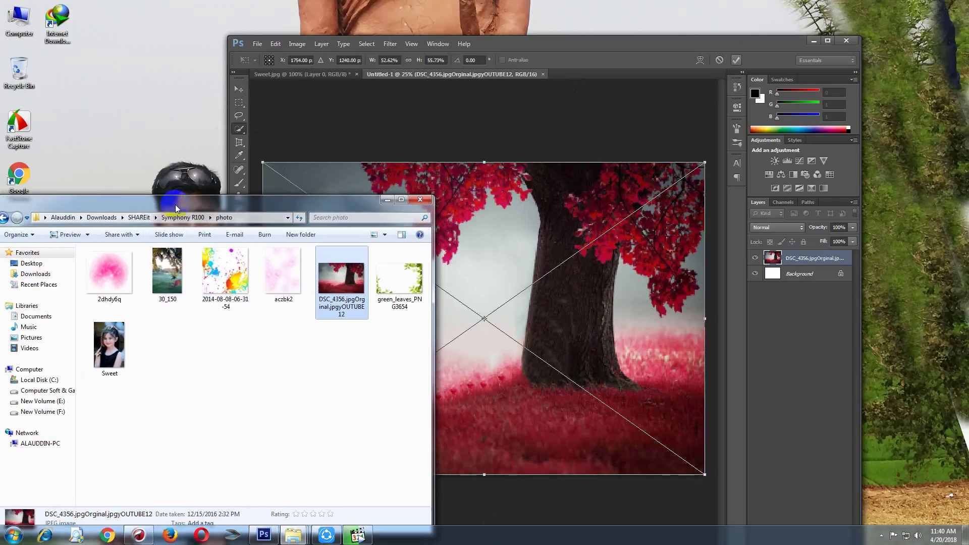
left_click(309, 74)
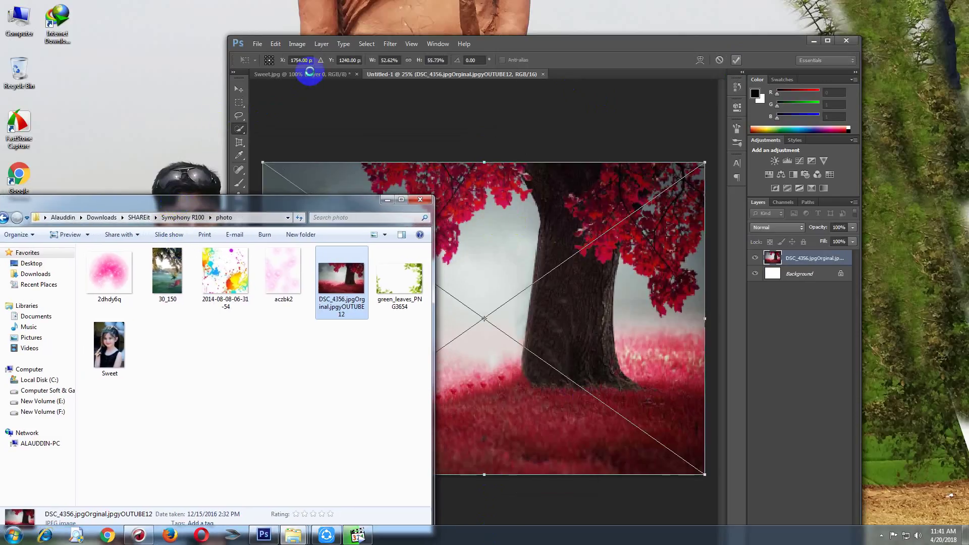
left_click(309, 74)
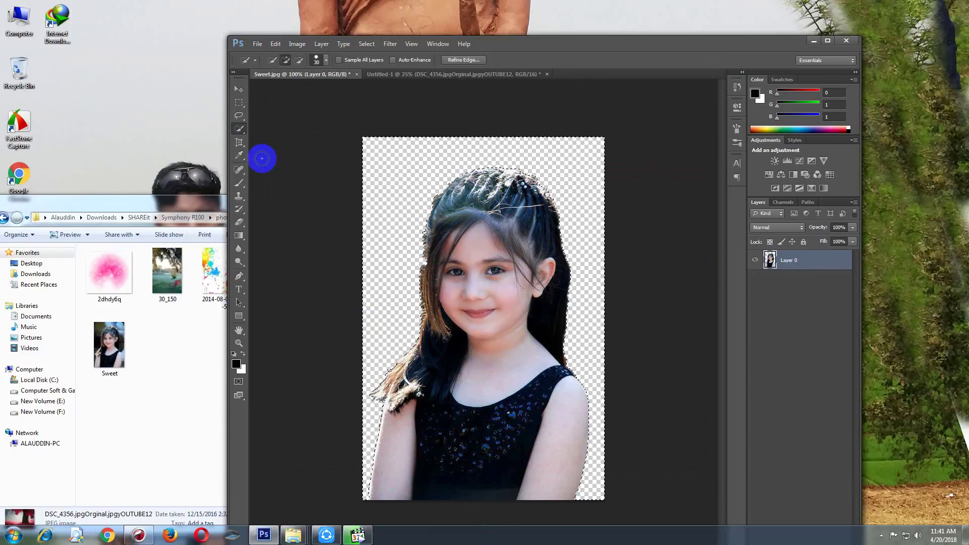
left_click(240, 88)
left_click_drag(493, 368, 510, 326)
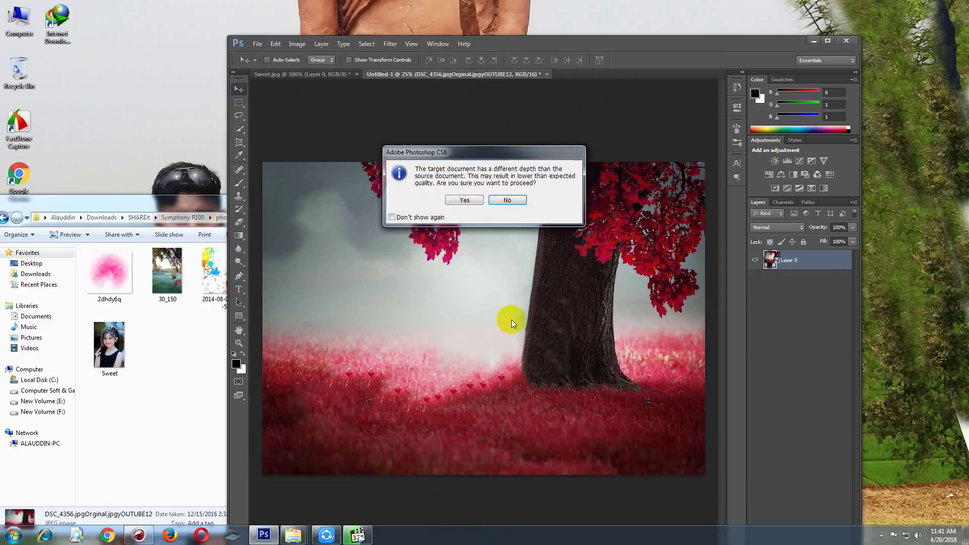
left_click(465, 200)
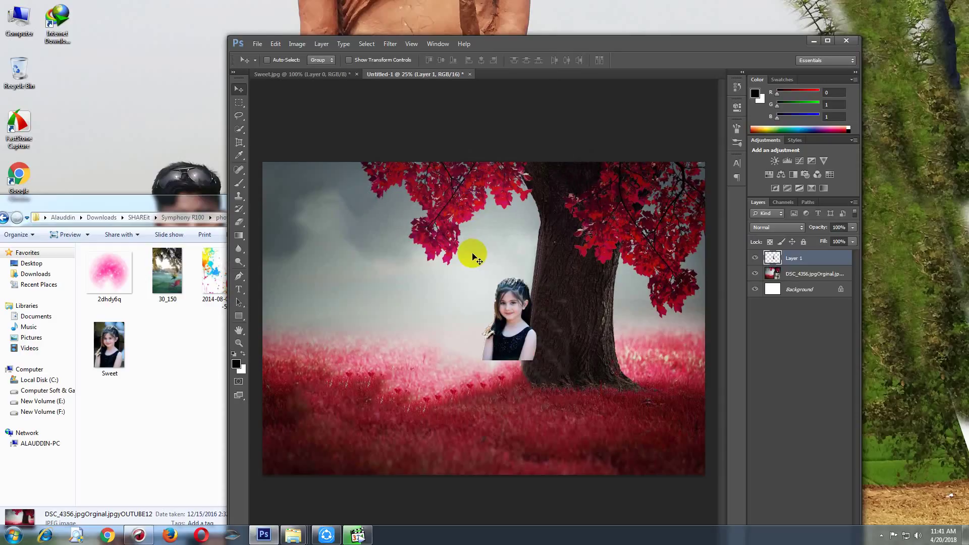
Step: Enlarge the girl layer to about 213% width and 294% height, standing on the canvas's lower edge beside the tree
key("ctrl+t")
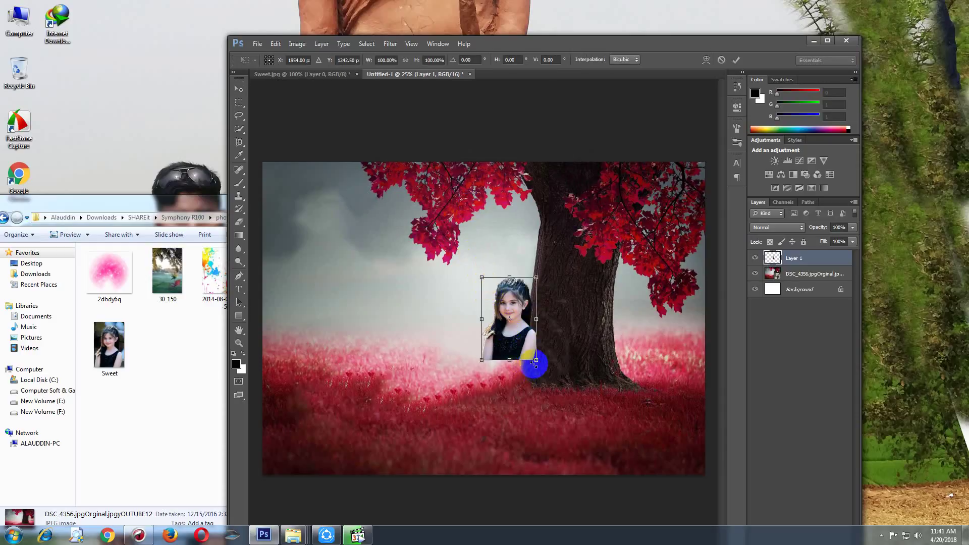
left_click_drag(535, 361, 519, 474)
left_click_drag(482, 278, 419, 224)
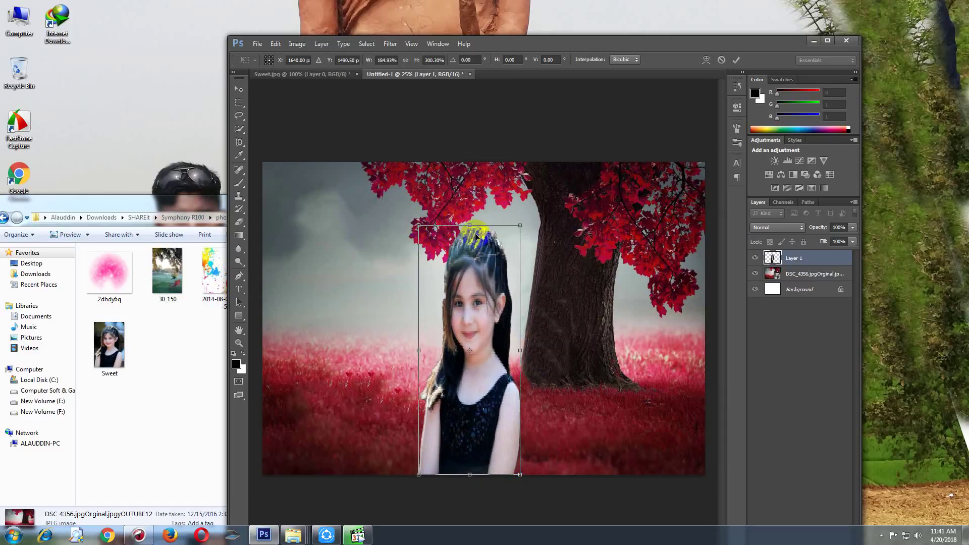
left_click_drag(521, 224, 534, 231)
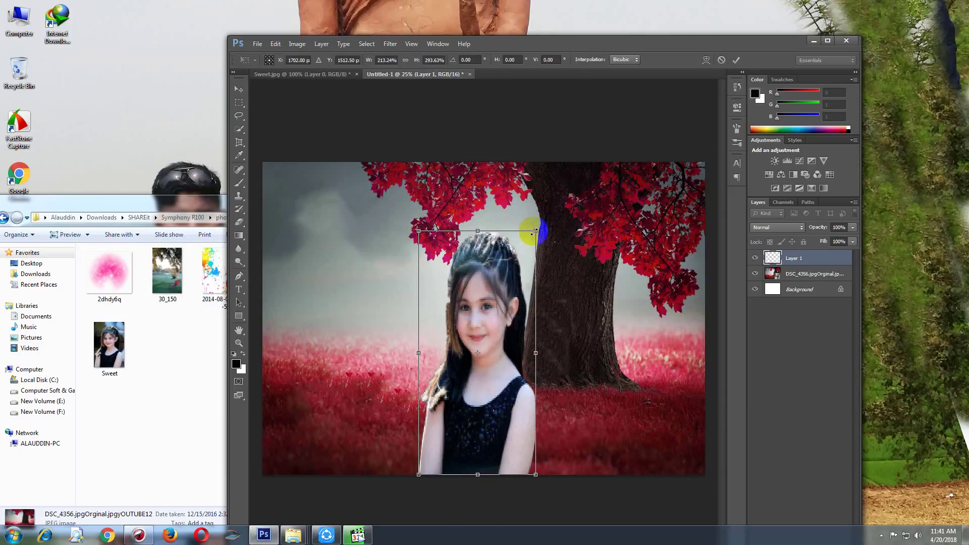
key("Return")
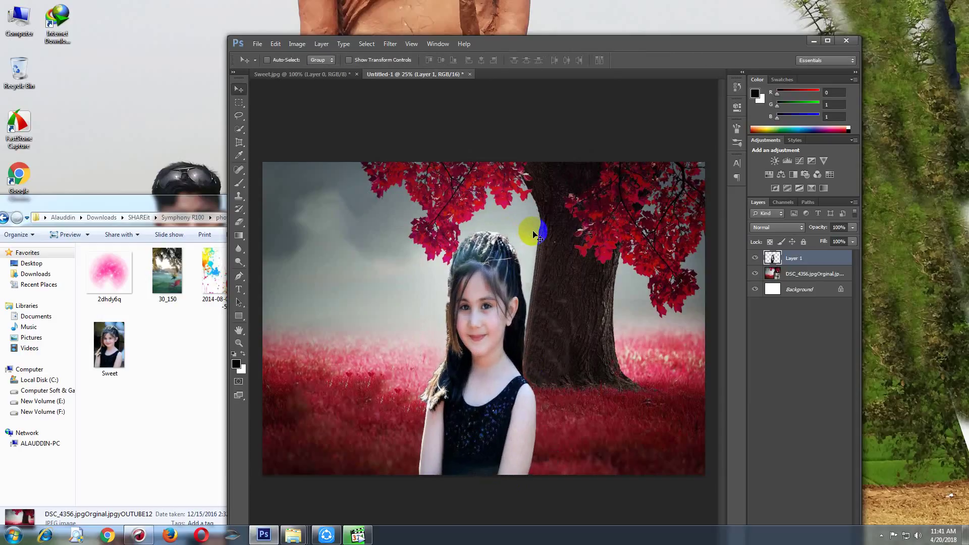
Step: Set up the Eraser Tool with a soft brush of about 106 px at 0% hardness
scroll(538, 378, "up", 2)
scroll(537, 376, "down", 1)
scroll(553, 391, "down", 1)
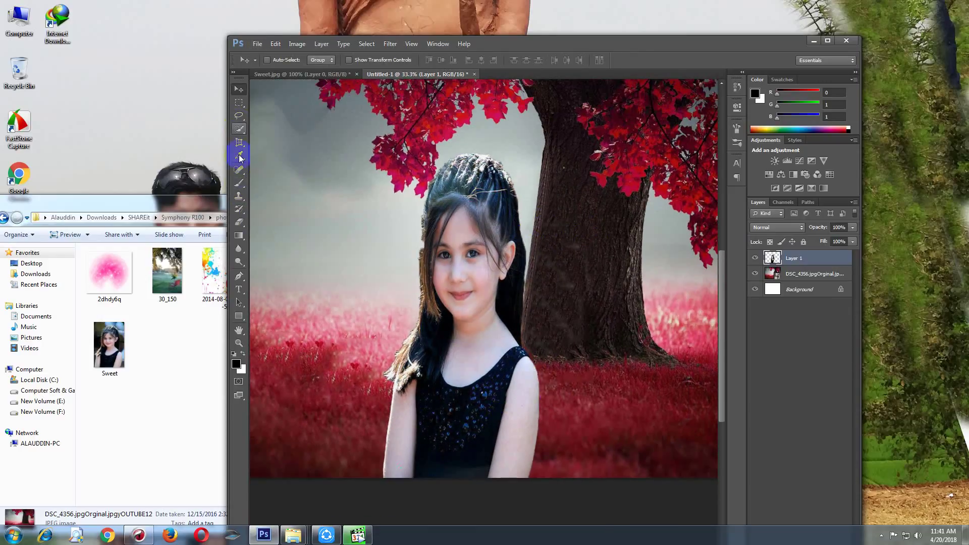
left_click(240, 223)
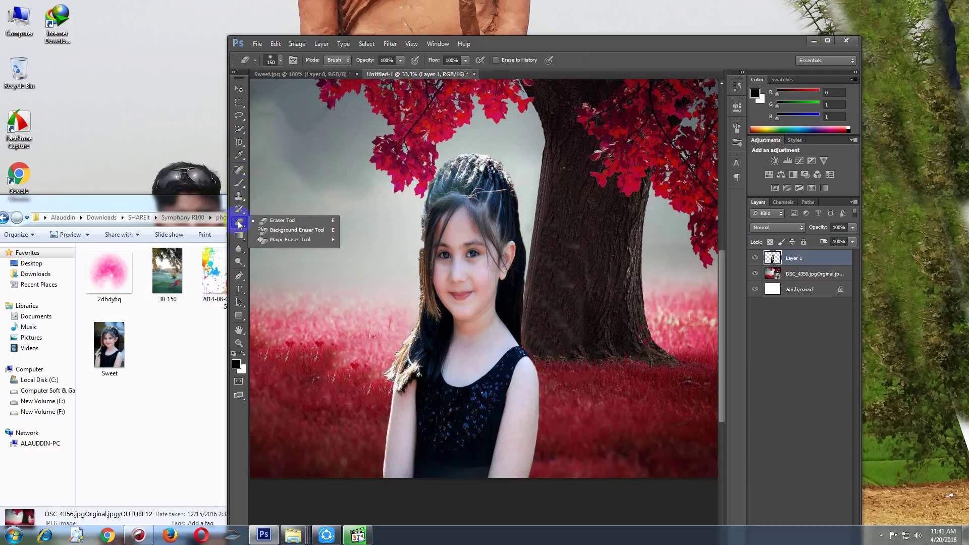
left_click(256, 222)
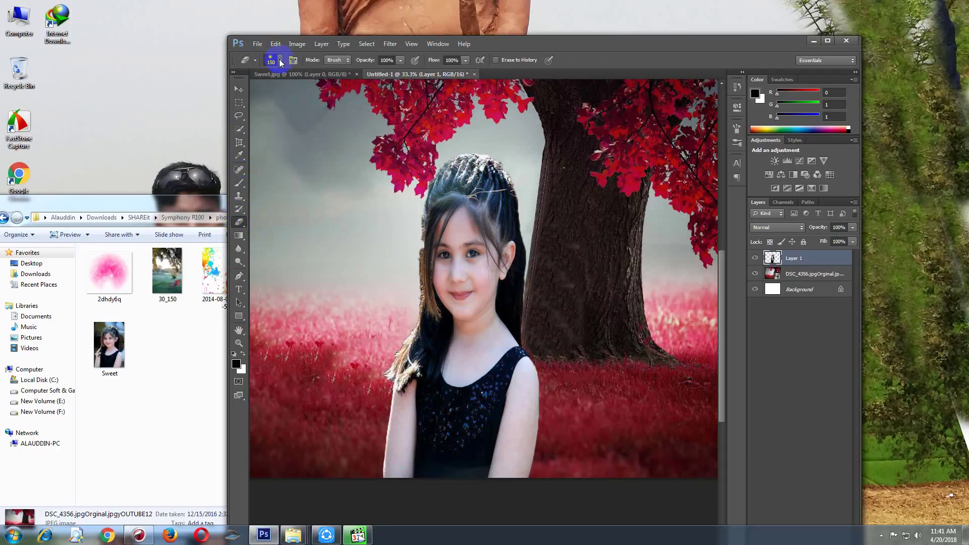
left_click(280, 61)
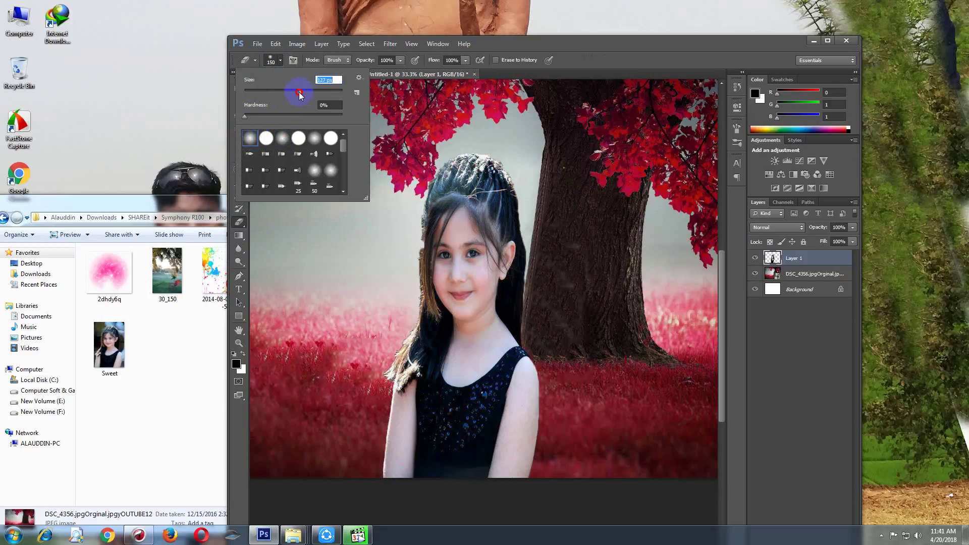
left_click_drag(294, 94, 295, 94)
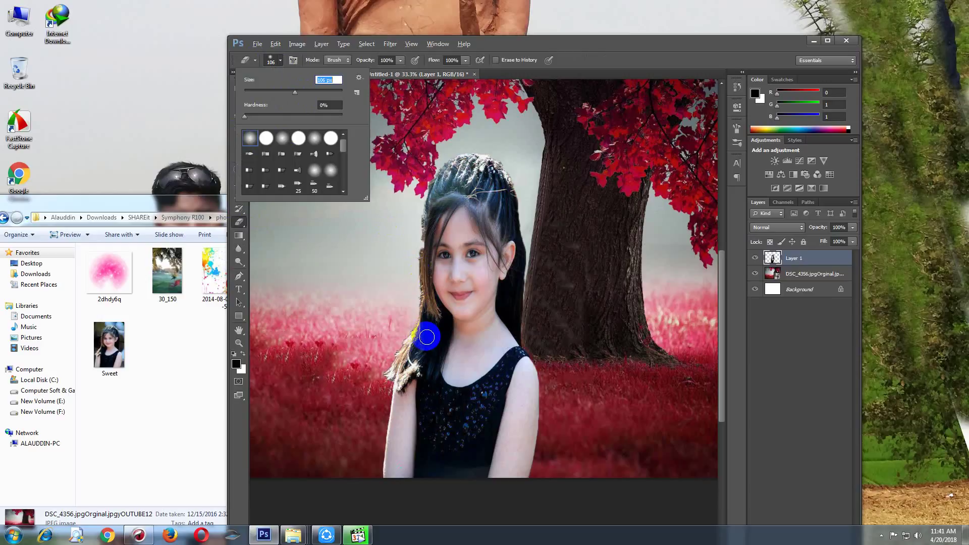
key("Return")
Step: Erase the leftover fringe along the outer edge of the girl's arm below her long hair, up to the hair tips
scroll(373, 376, "up", 5)
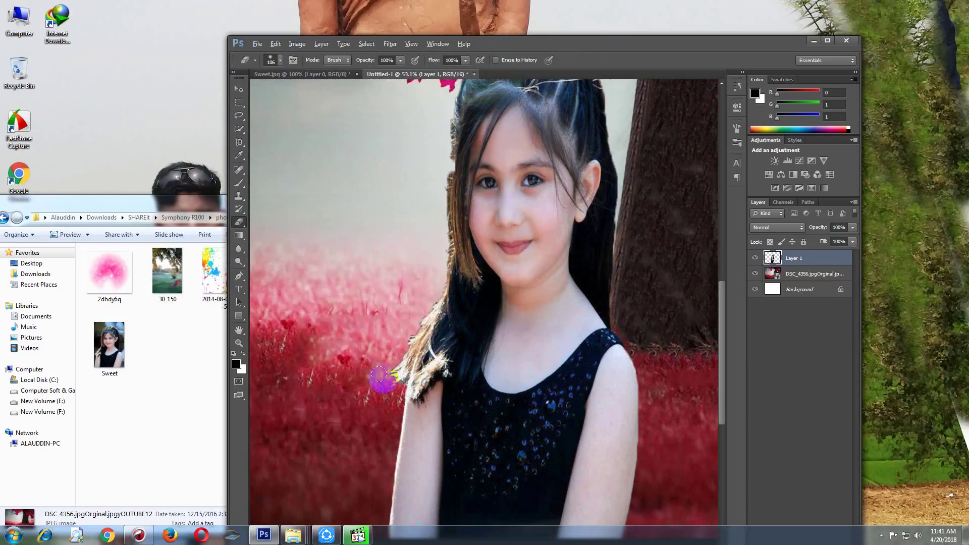
scroll(389, 376, "down", 5)
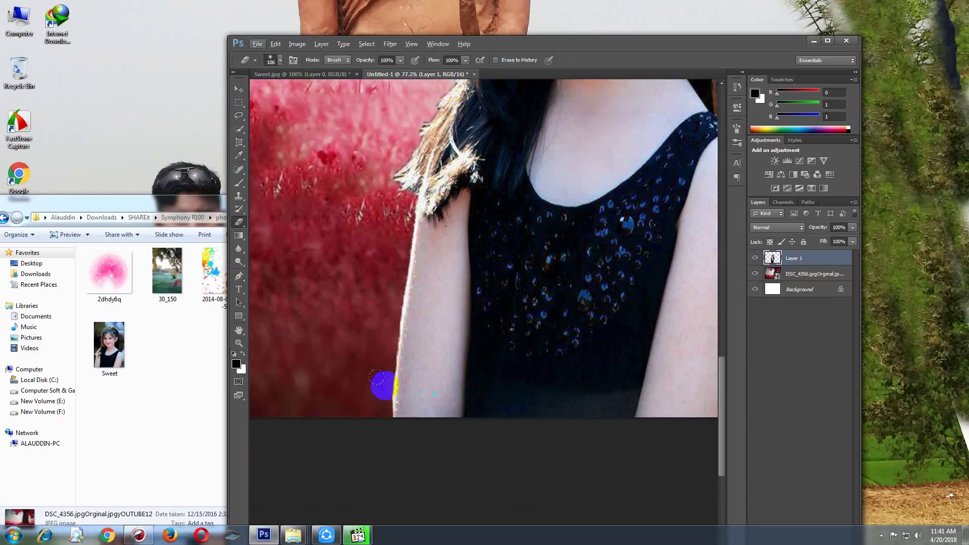
scroll(379, 401, "up", 2)
mouse_move(373, 420)
left_mouse_down()
mouse_move(362, 309)
mouse_move(399, 160)
left_mouse_up()
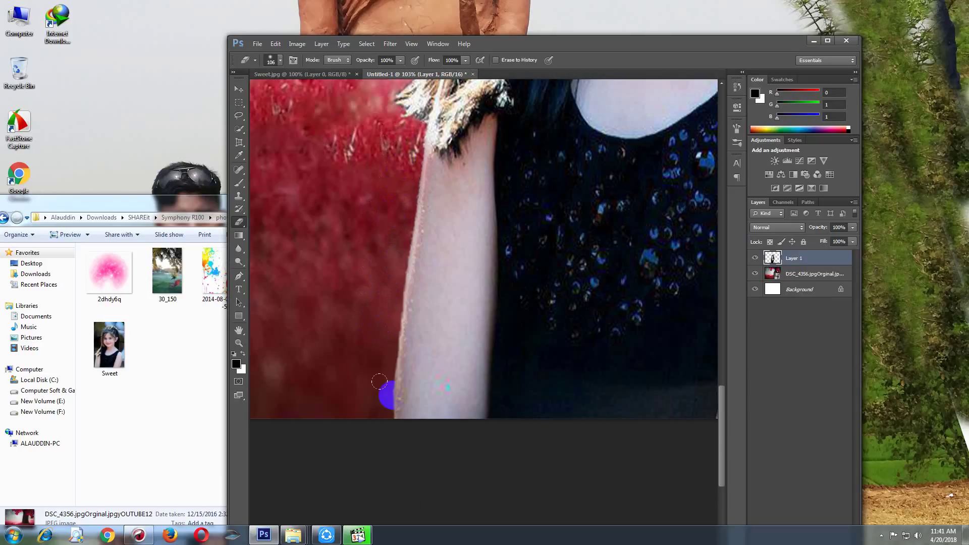
scroll(390, 396, "up", 3)
scroll(389, 467, "down", 2)
mouse_move(372, 387)
left_mouse_down()
mouse_move(372, 331)
mouse_move(393, 262)
left_mouse_up()
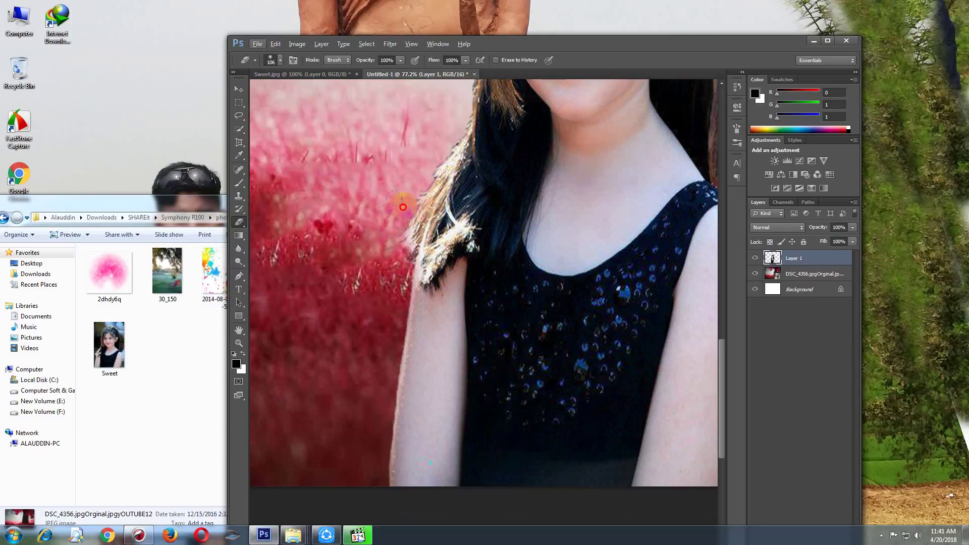
left_click_drag(403, 207, 404, 205)
Step: Erase the dark background remnants along the outer edge of the girl's hair, from the shoulder up past her face
scroll(363, 394, "up", 5)
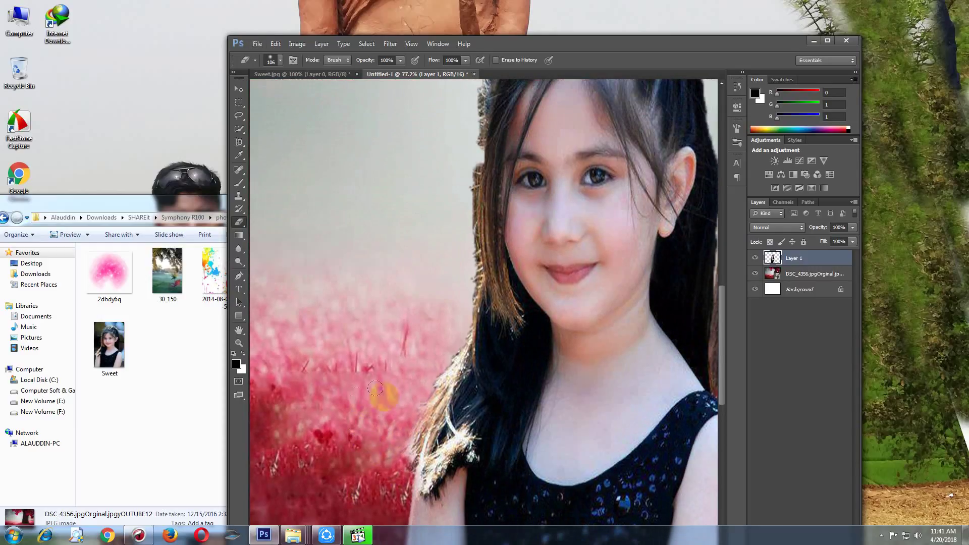
left_click(413, 392)
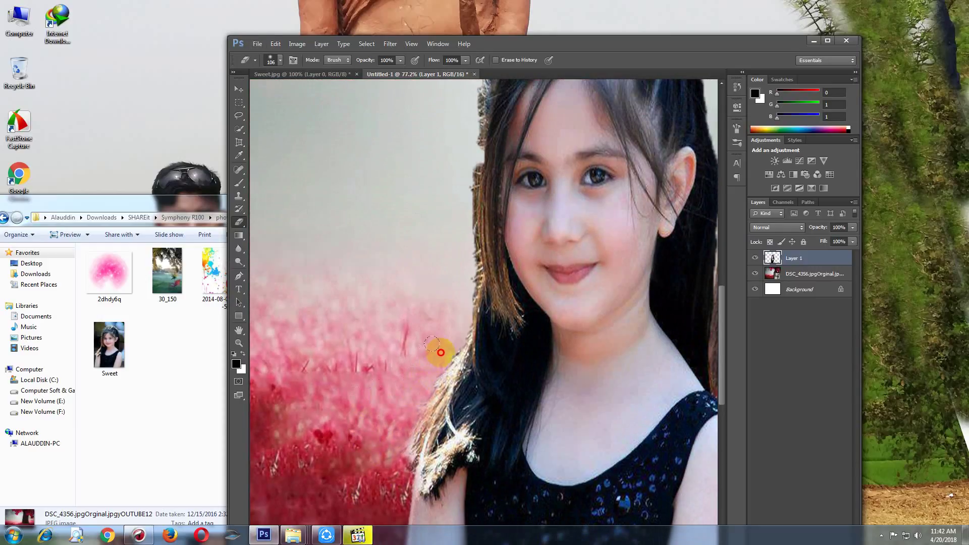
left_click_drag(455, 332, 463, 165)
scroll(399, 268, "down", 5)
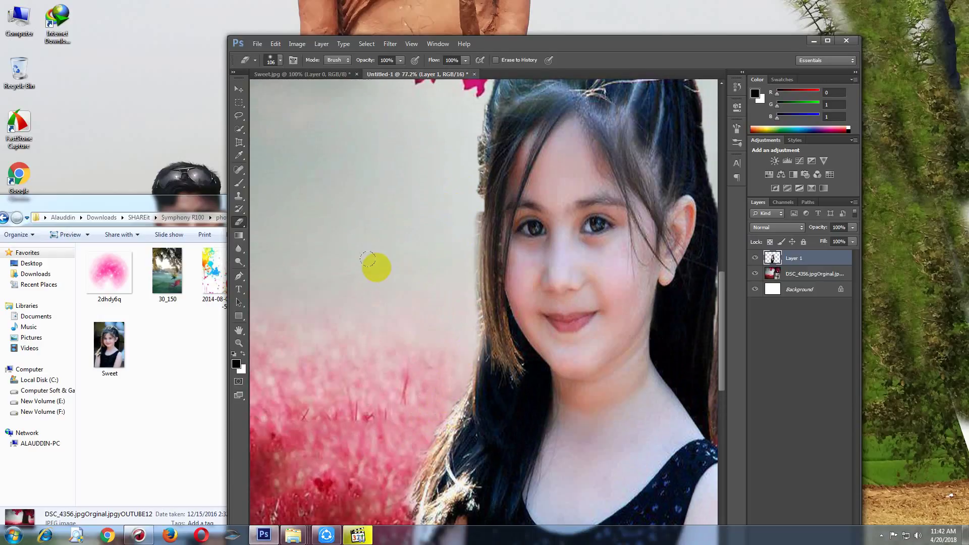
scroll(388, 235, "up", 4)
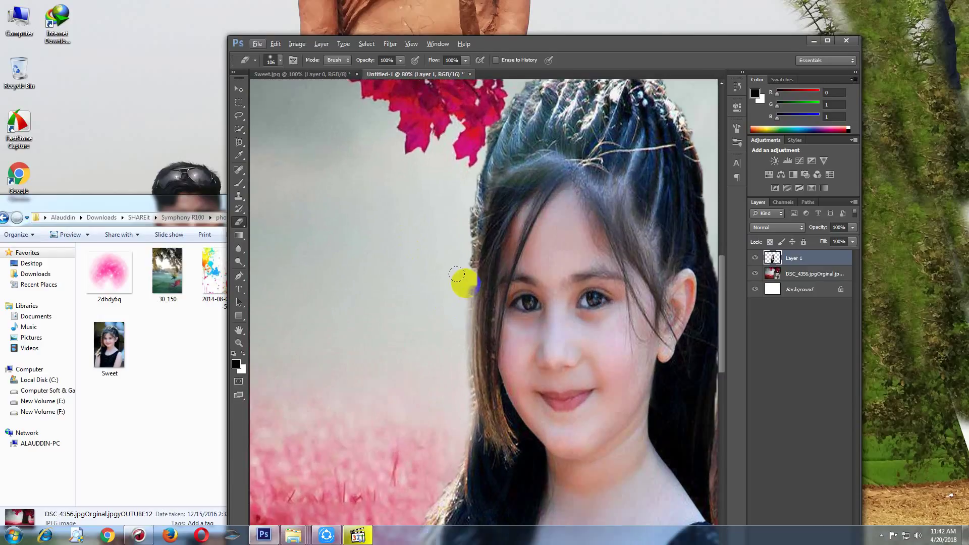
mouse_move(459, 284)
left_mouse_down()
mouse_move(442, 409)
mouse_move(457, 200)
mouse_move(459, 208)
mouse_move(450, 197)
mouse_move(456, 262)
left_mouse_up()
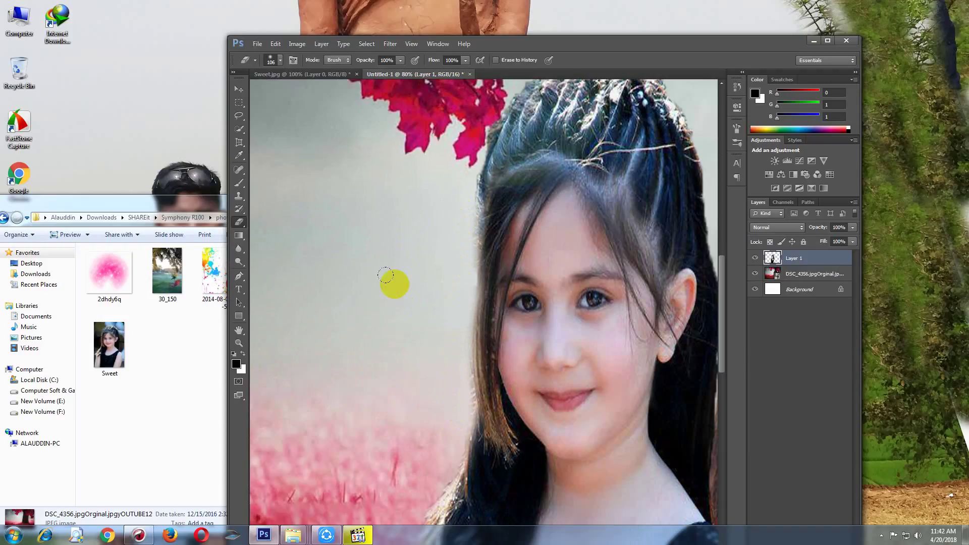
Step: Erase the leftover background fringe around the top of the girl's hair, from the face side over the crown toward the tree
scroll(379, 273, "down", 3)
scroll(486, 146, "up", 3)
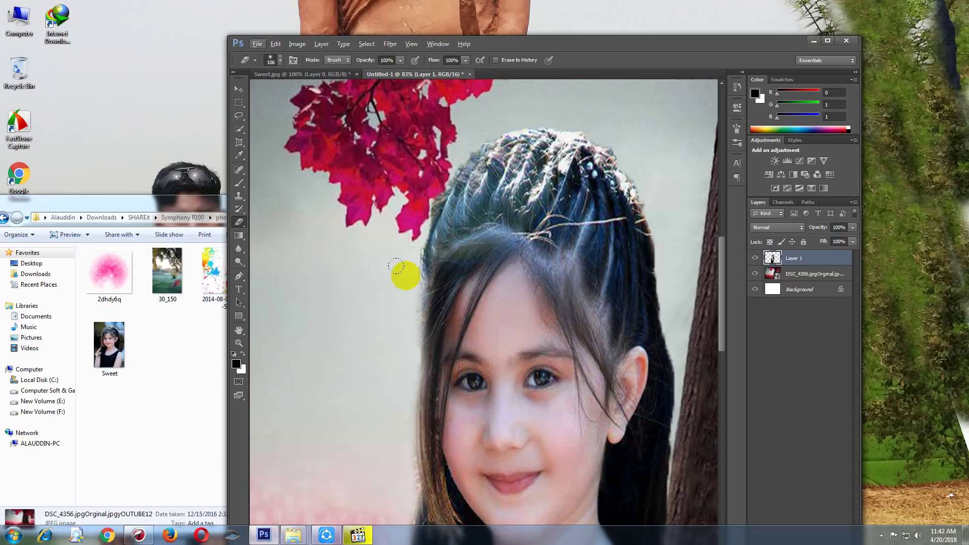
mouse_move(405, 275)
left_mouse_down()
mouse_move(392, 242)
mouse_move(428, 144)
mouse_move(422, 169)
mouse_move(478, 116)
mouse_move(451, 131)
mouse_move(424, 154)
mouse_move(506, 104)
mouse_move(490, 107)
mouse_move(531, 98)
mouse_move(618, 136)
mouse_move(579, 104)
mouse_move(628, 149)
mouse_move(639, 165)
mouse_move(620, 143)
mouse_move(673, 248)
left_mouse_up()
Step: Erase the remaining fringe along the tree-facing edge of the girl's hair, from the crown down past her ear
scroll(375, 201, "down", 3)
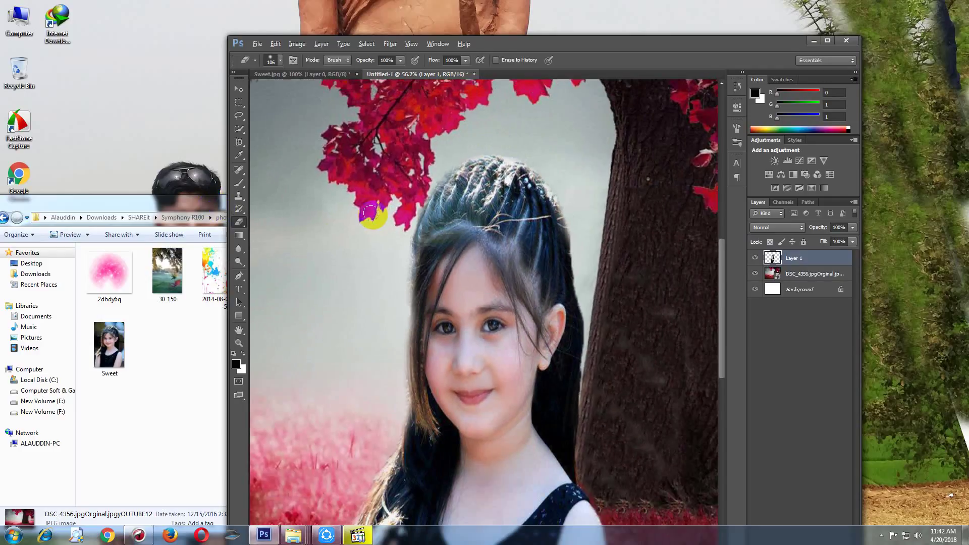
scroll(556, 218, "up", 1)
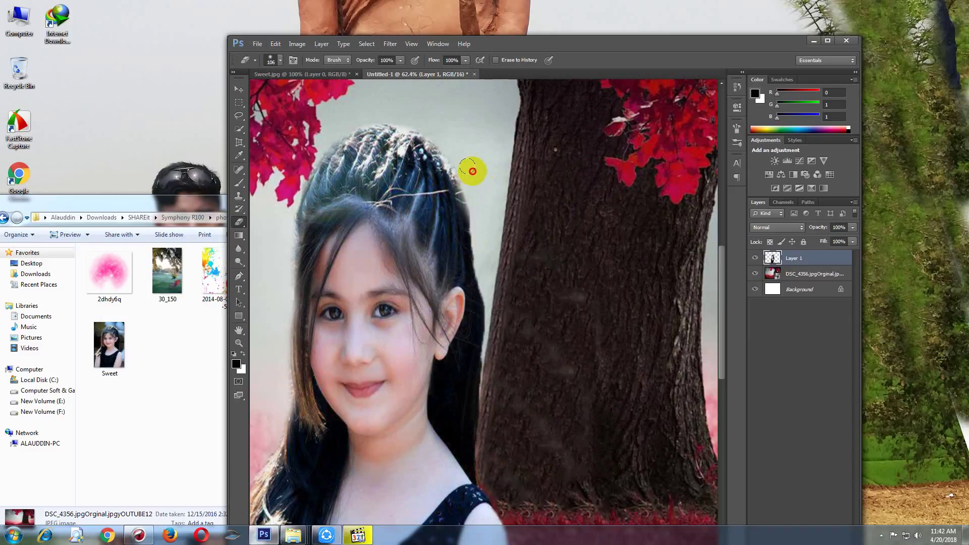
left_click_drag(485, 225, 489, 272)
scroll(523, 209, "down", 2)
scroll(523, 209, "down", 2)
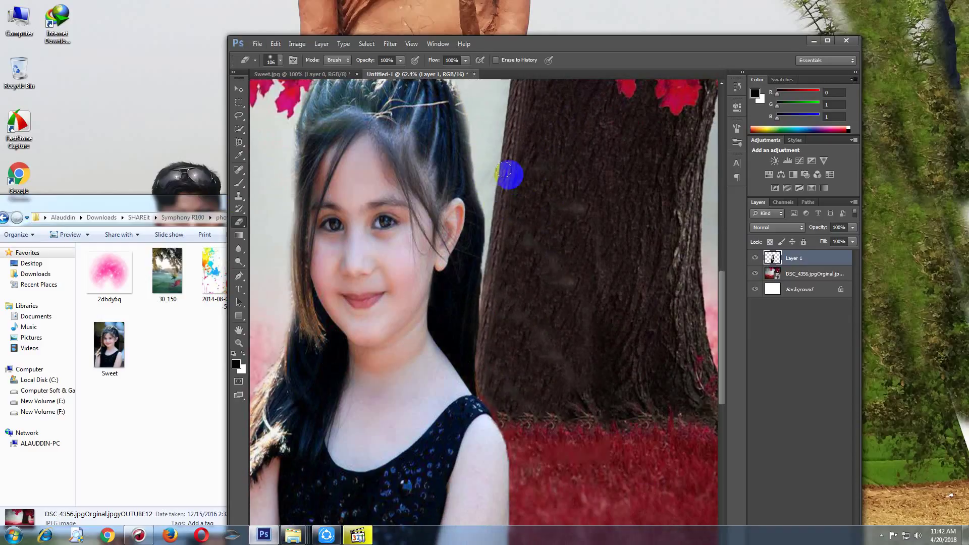
mouse_move(498, 223)
left_mouse_down()
mouse_move(498, 283)
mouse_move(501, 205)
mouse_move(496, 220)
mouse_move(487, 187)
mouse_move(498, 273)
mouse_move(502, 234)
mouse_move(495, 295)
mouse_move(519, 202)
mouse_move(502, 169)
mouse_move(491, 277)
mouse_move(488, 220)
mouse_move(507, 83)
left_mouse_up()
Step: Erase the fringe along the girl's tree-side shoulder and outer arm, down to the canvas's lower edge
scroll(516, 177, "down", 2)
scroll(517, 180, "down", 1)
scroll(527, 196, "down", 2)
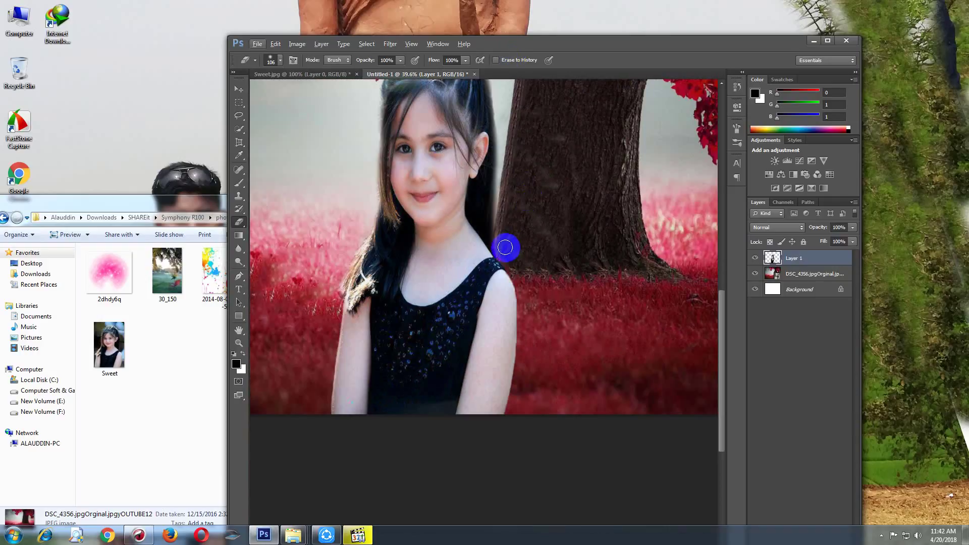
mouse_move(504, 249)
left_mouse_down()
mouse_move(519, 281)
mouse_move(516, 308)
mouse_move(532, 300)
left_mouse_up()
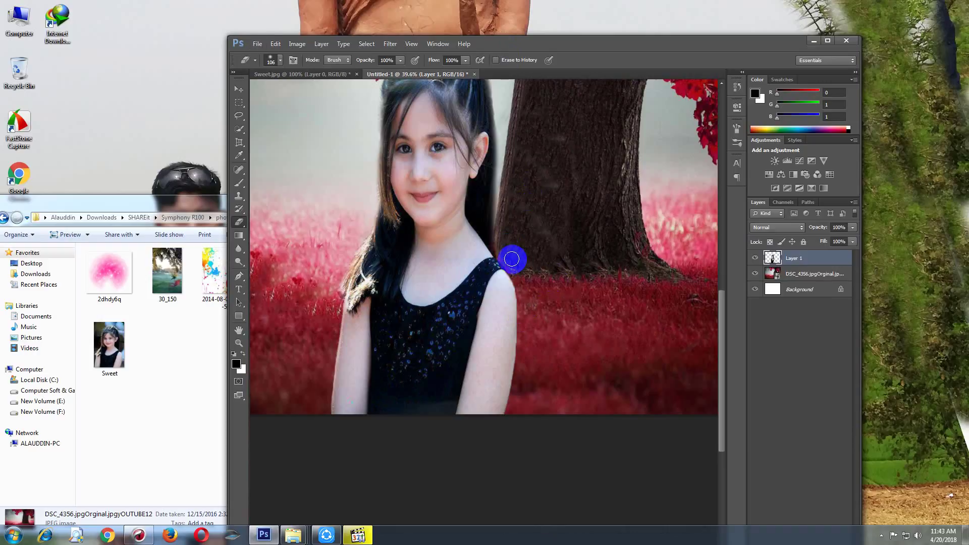
left_click_drag(511, 266, 517, 274)
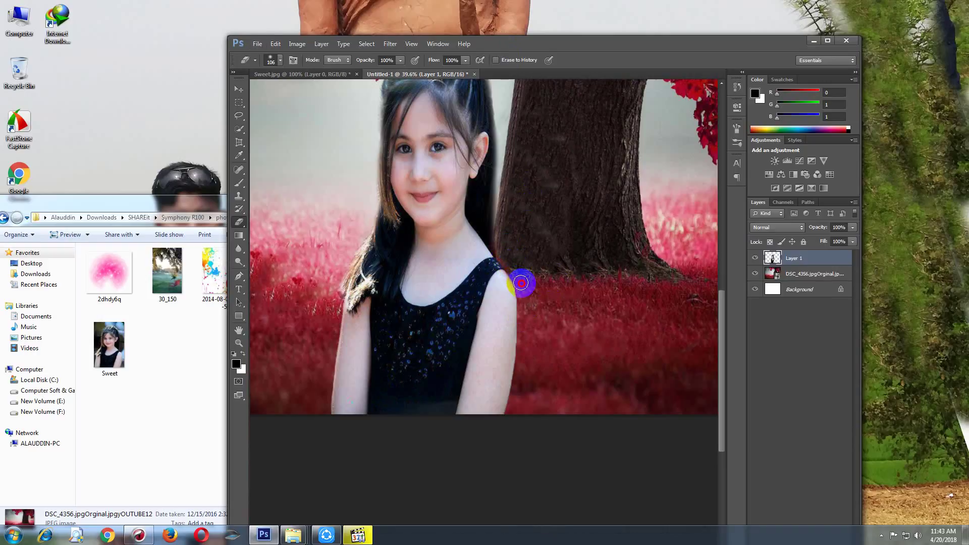
scroll(526, 315, "down", 3)
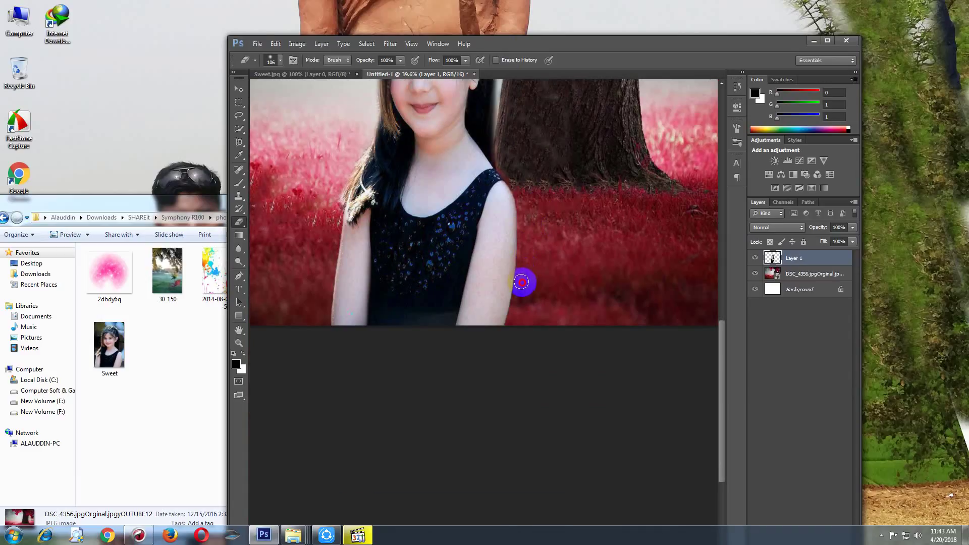
left_click_drag(520, 302, 513, 334)
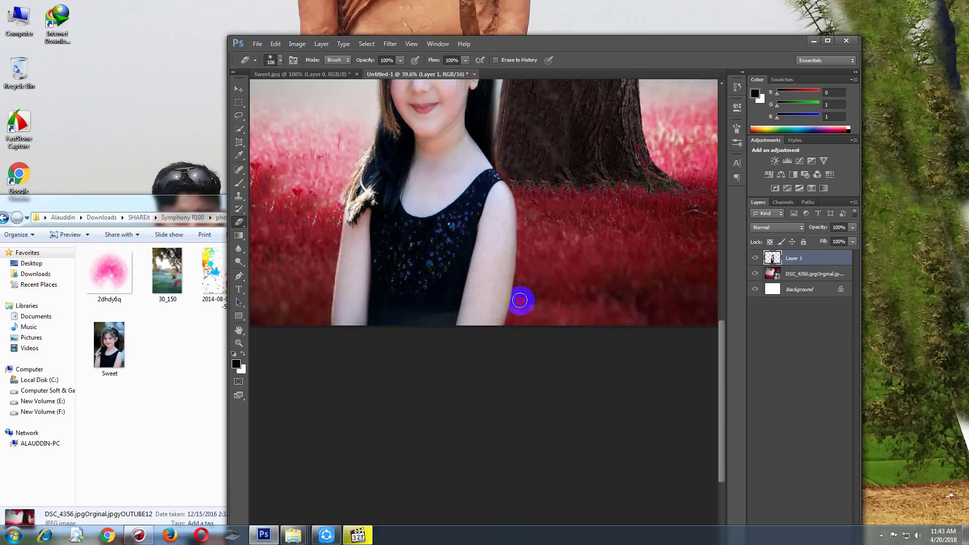
scroll(467, 202, "down", 3)
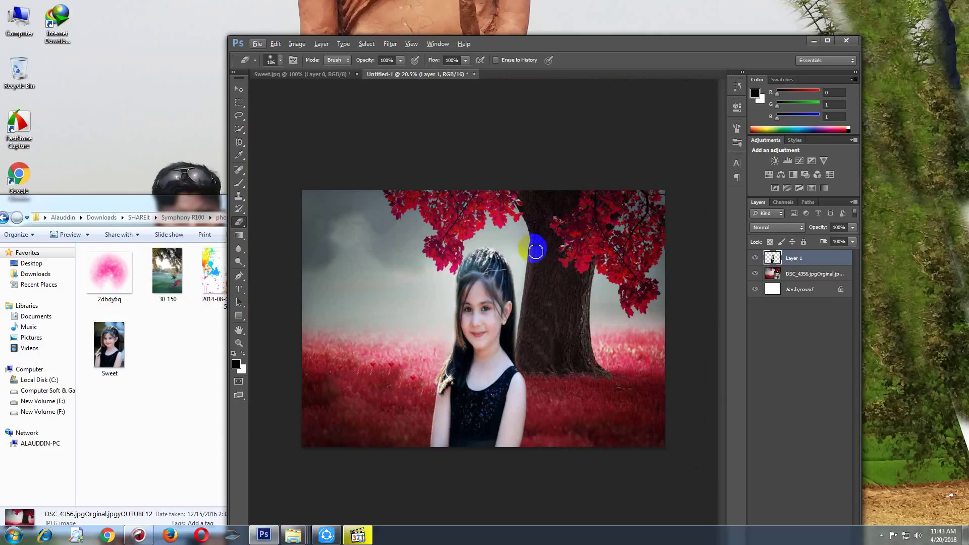
left_click(161, 195)
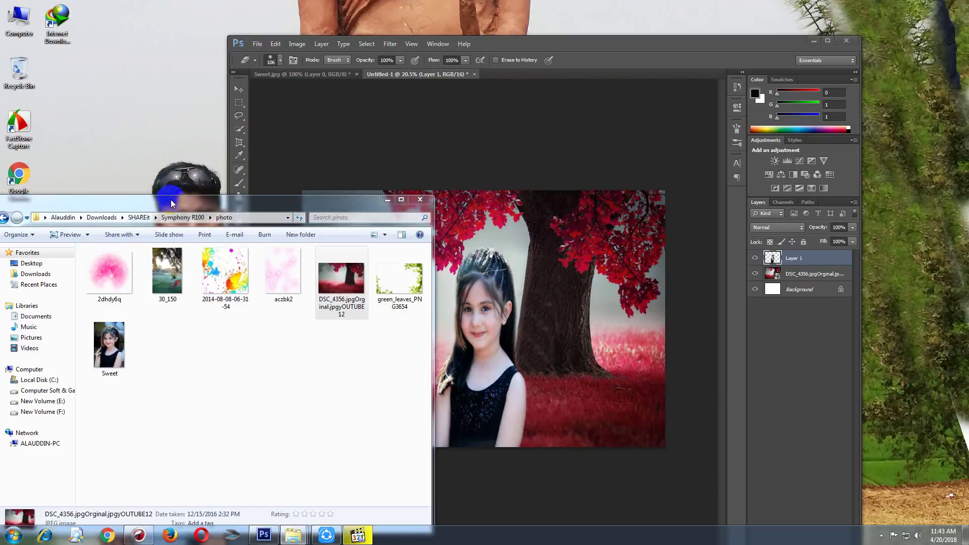
left_click_drag(227, 280, 575, 281)
left_click_drag(407, 245, 301, 191)
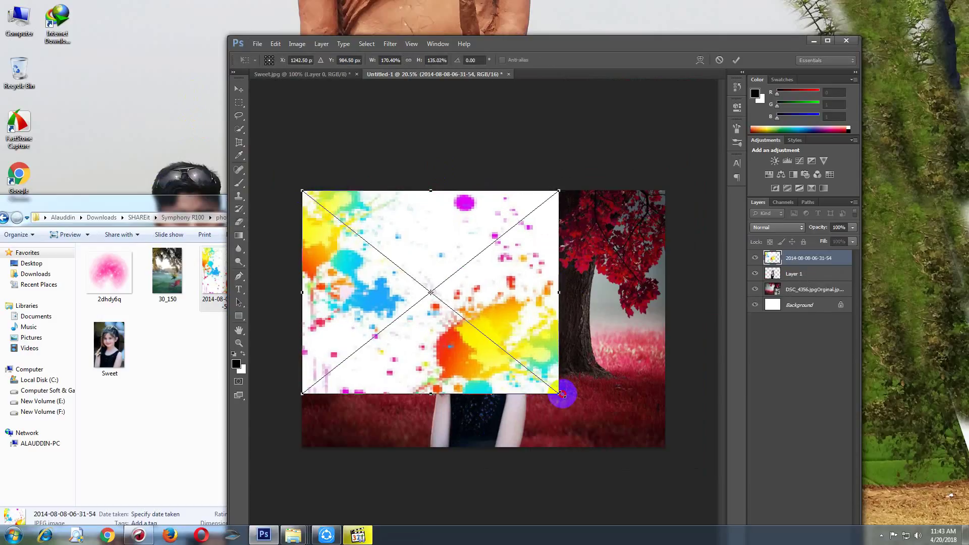
left_click_drag(561, 393, 677, 444)
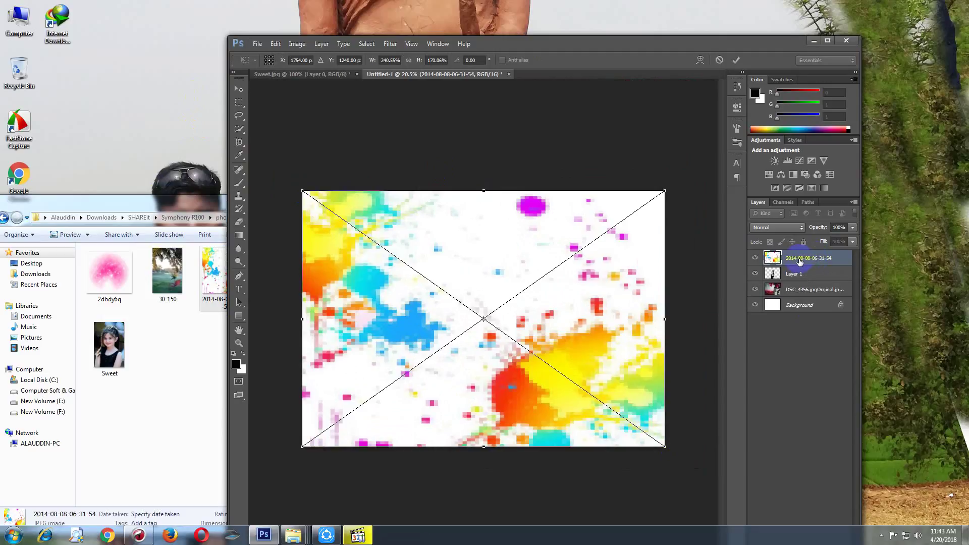
left_click(736, 59)
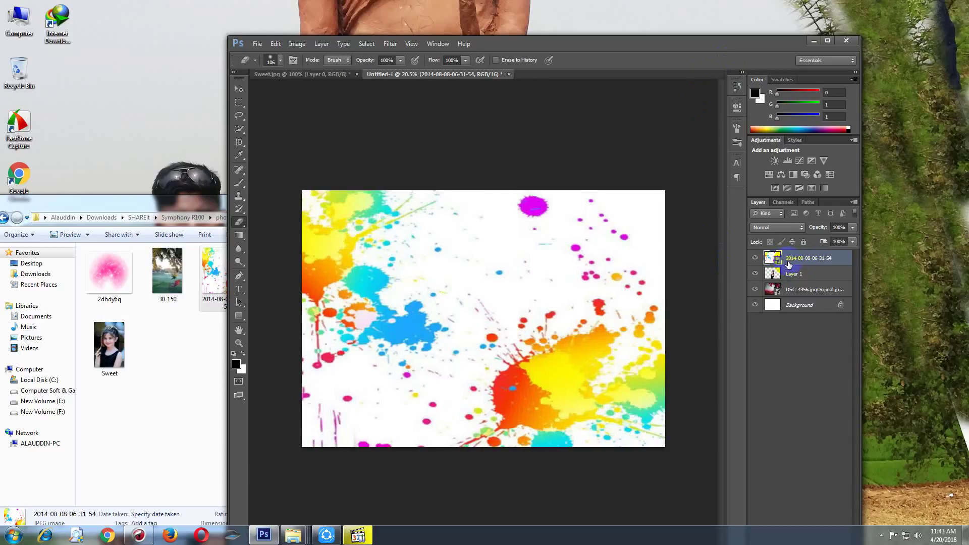
Step: Move the paint splatter layer directly below the girl layer and set its blend mode to Color Burn
left_click_drag(772, 259, 775, 289)
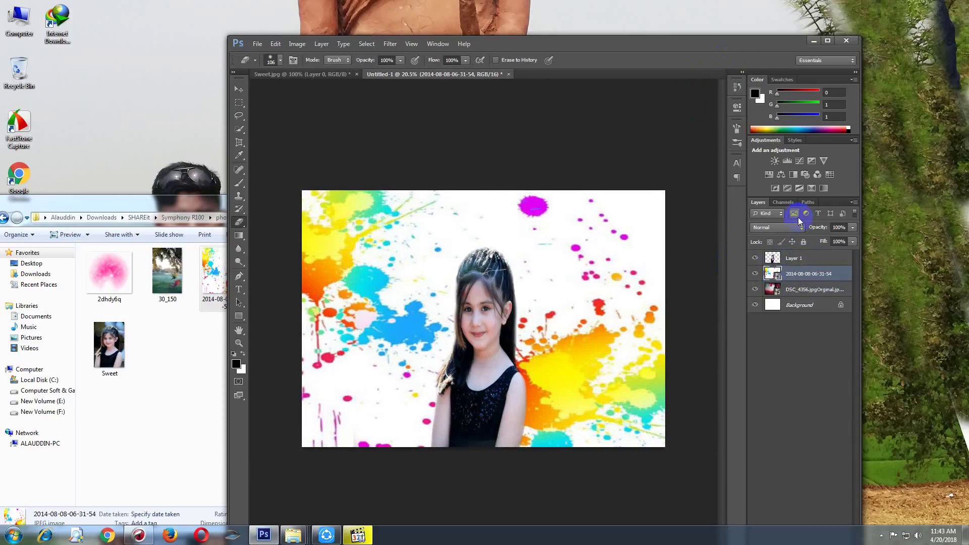
left_click(783, 230)
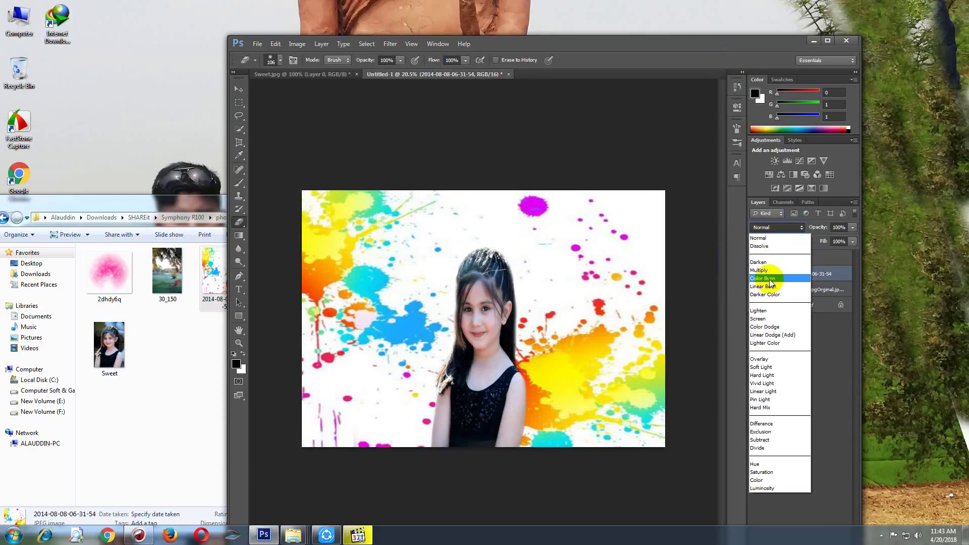
left_click(769, 279)
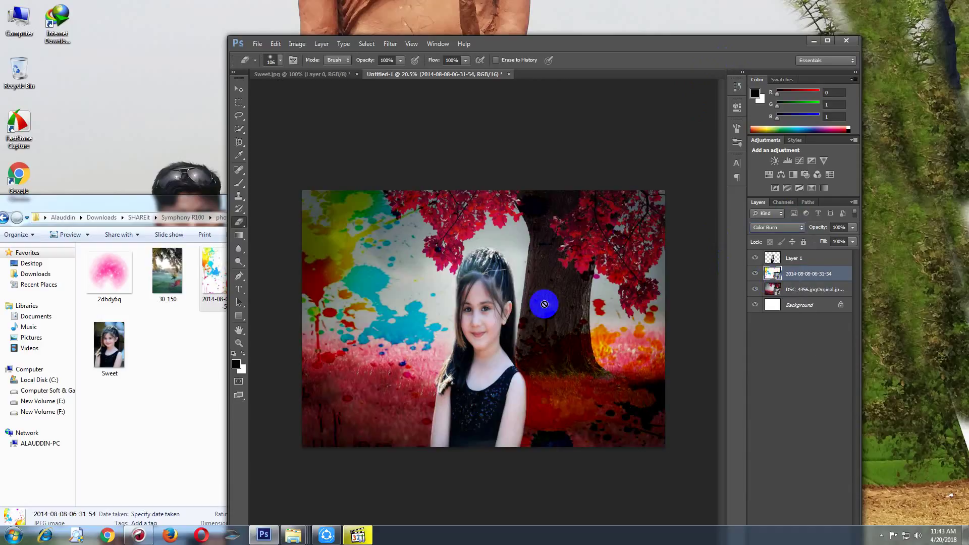
Step: Place the pink glow image 2dhdy6q behind the girl's head, enlarged to about 185% width and 215% height
left_click(189, 364)
left_click_drag(121, 283, 603, 307)
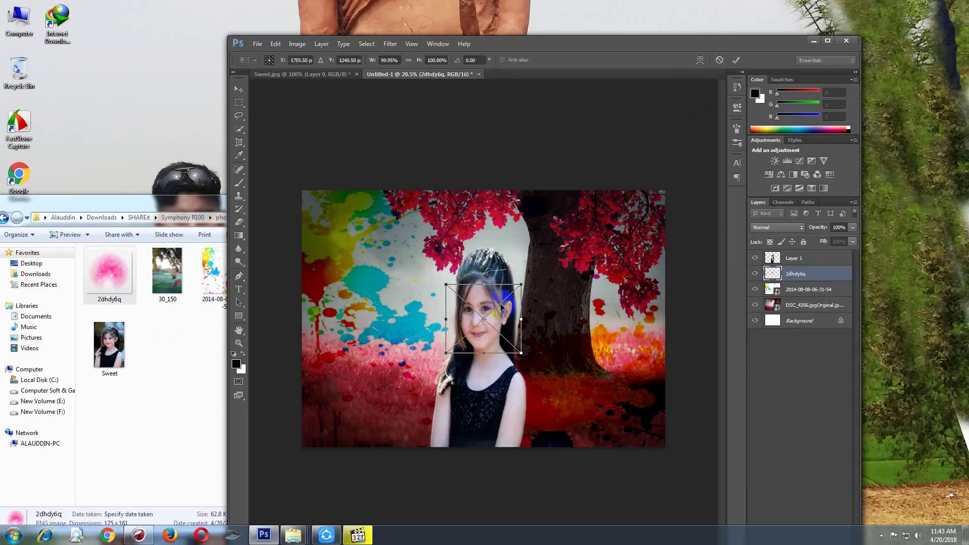
left_click_drag(446, 286, 407, 230)
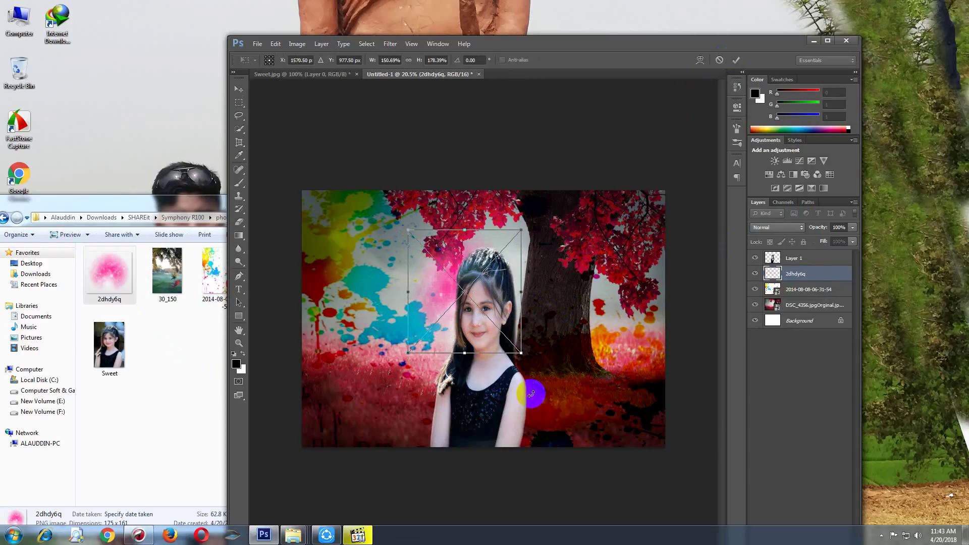
left_click_drag(520, 353, 545, 381)
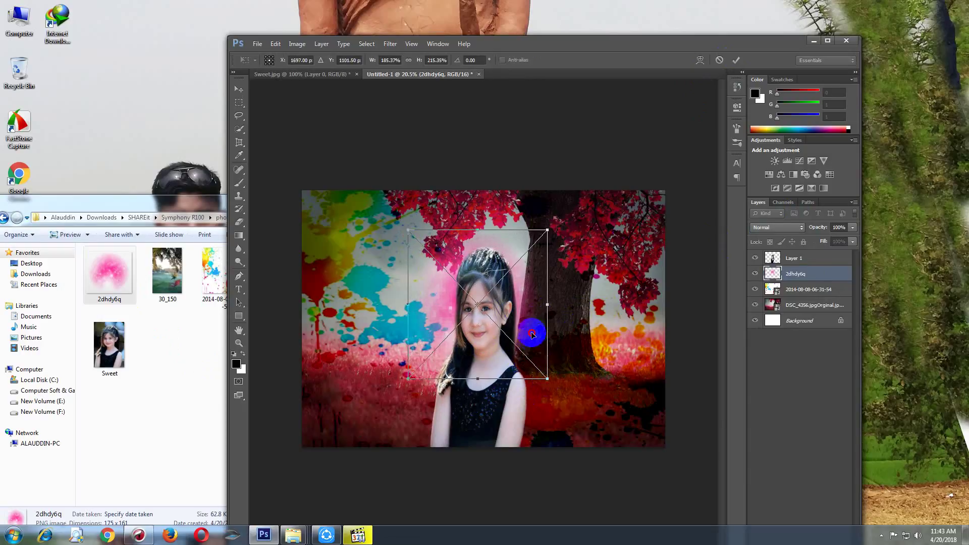
left_click_drag(525, 329, 544, 303)
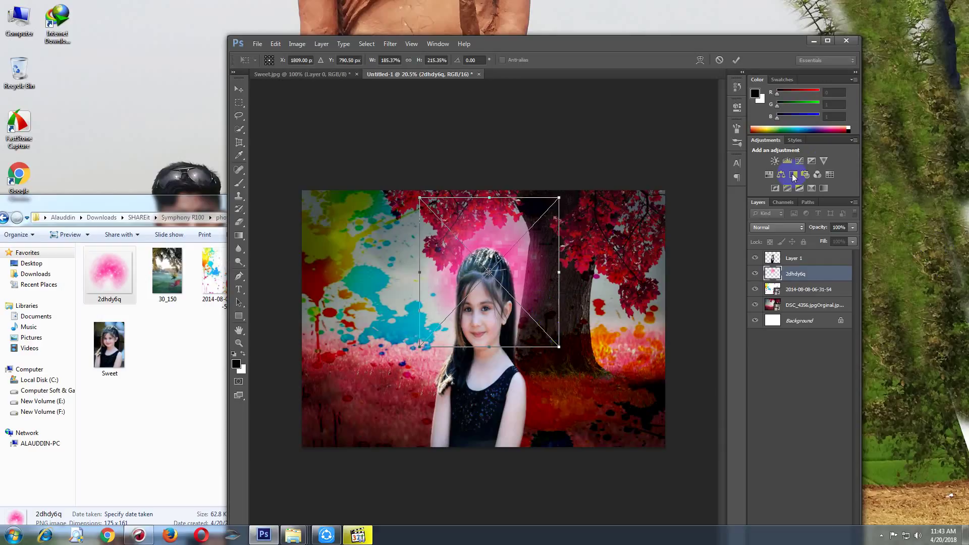
key("shift+alt+b")
key("e")
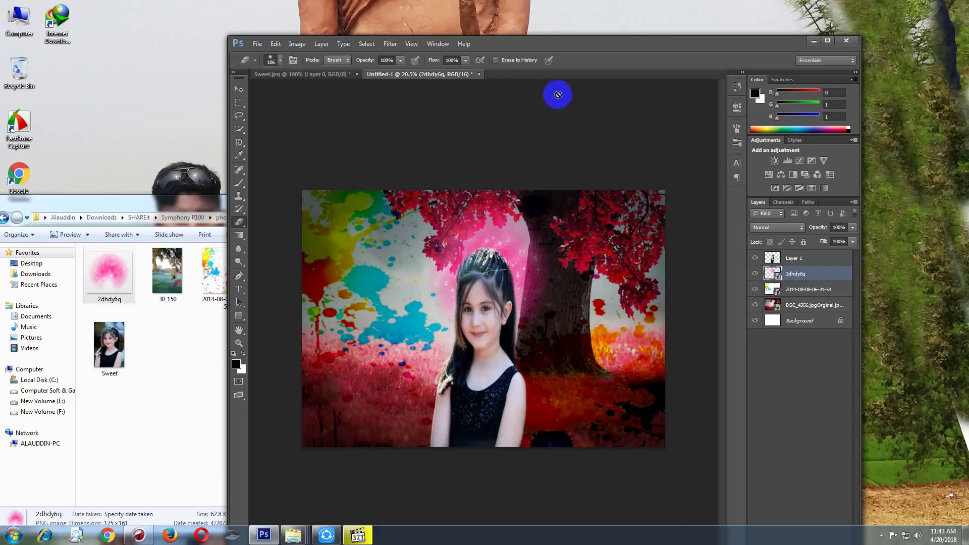
Step: Apply a Gaussian Blur to the pink glow layer, keeping the preset radius
left_click(390, 44)
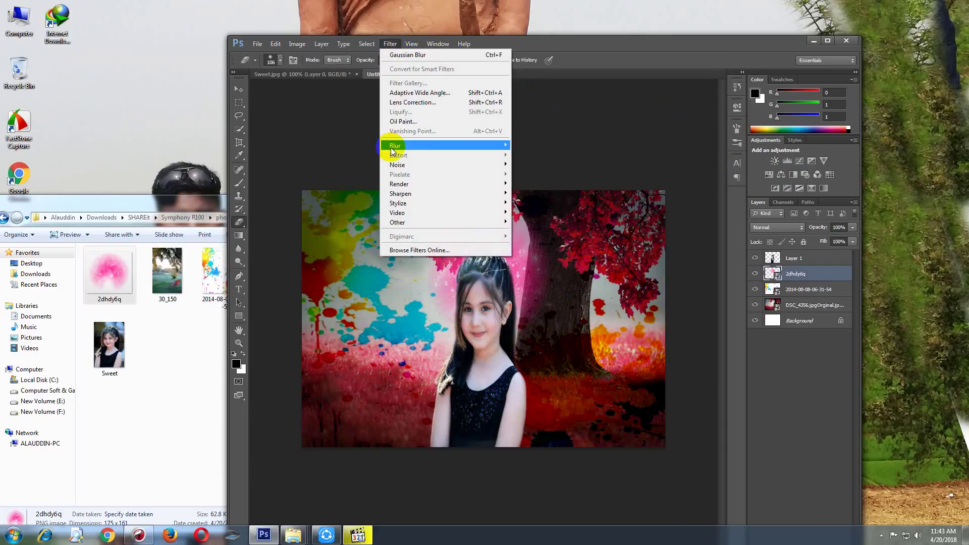
mouse_move(500, 146)
left_click(538, 217)
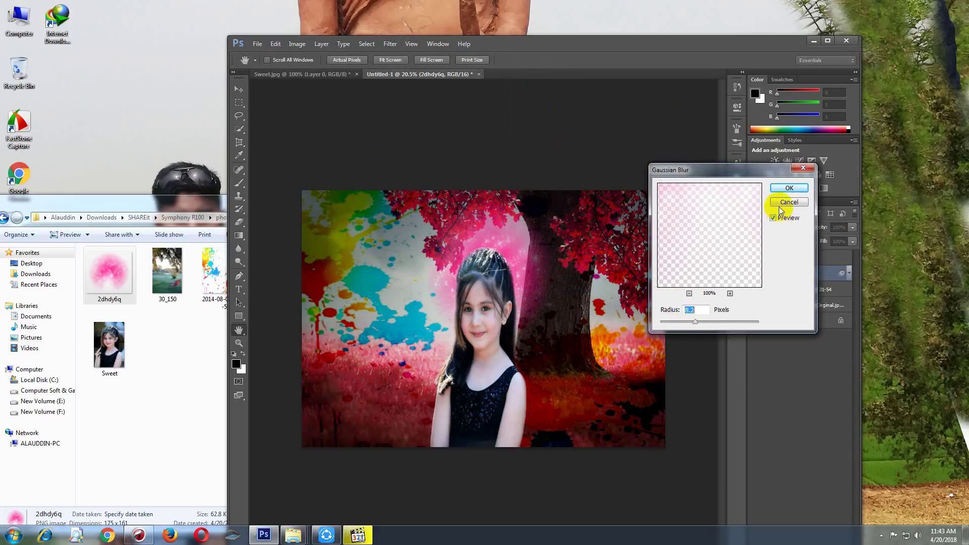
left_click(788, 188)
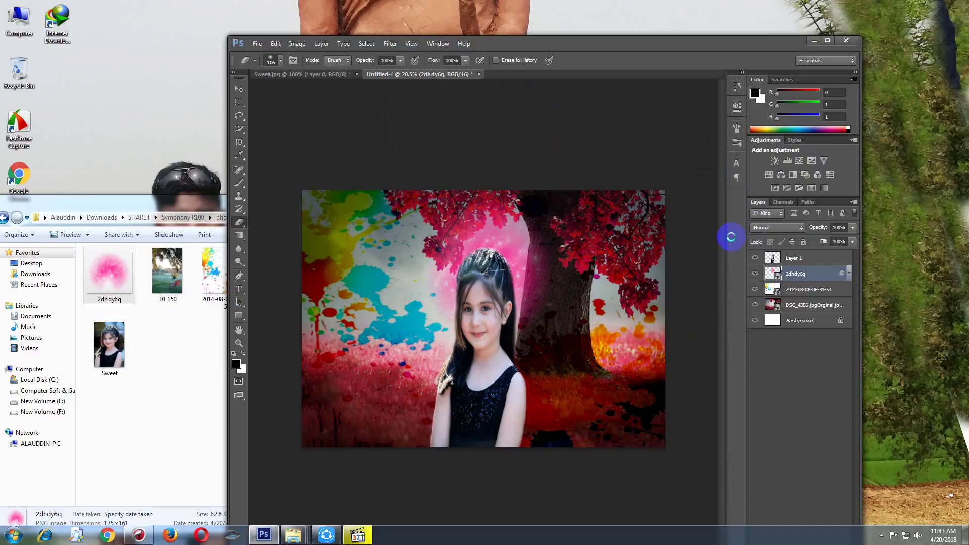
Step: Place the bubbles image aczbk2 at about 148% width and 110% height over the canvas's upper-left area, behind the girl
left_click(183, 207)
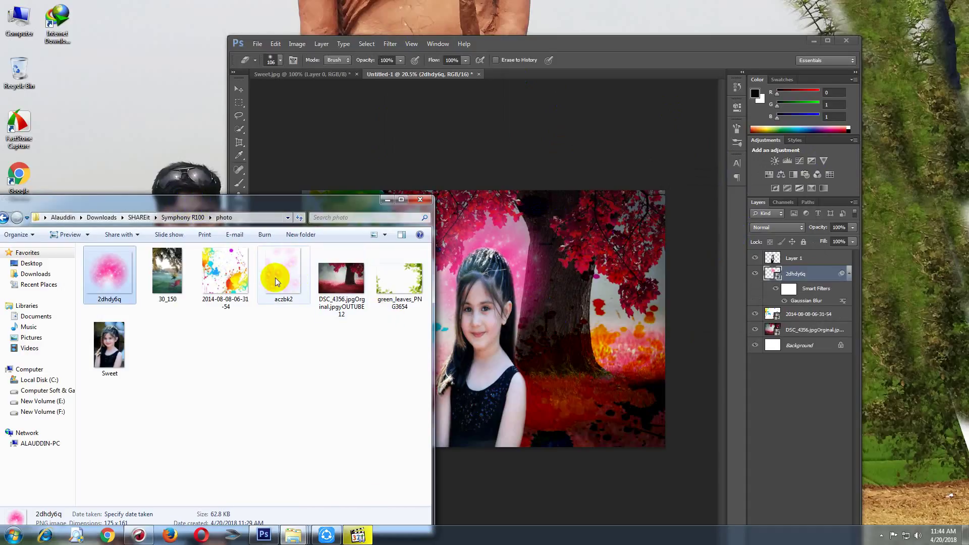
left_click_drag(278, 275, 578, 362)
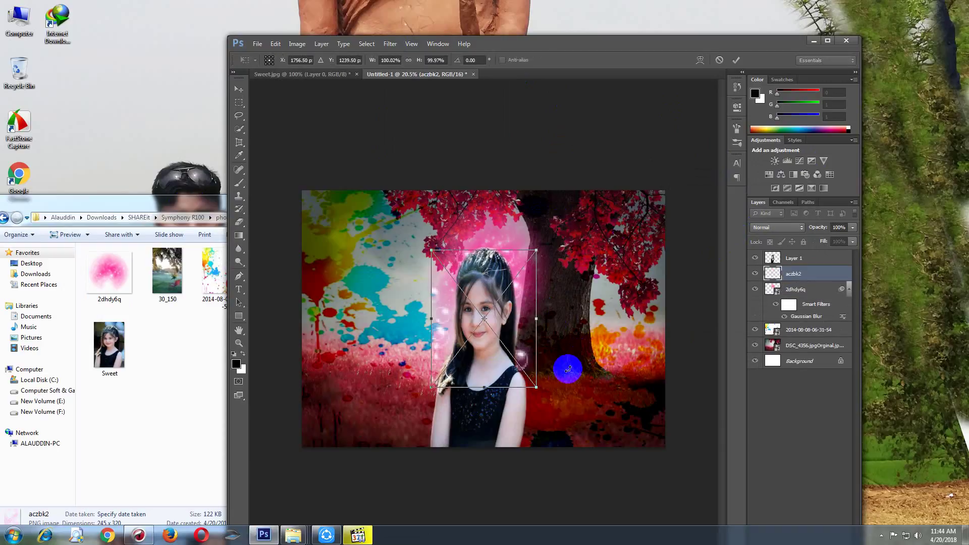
left_click_drag(537, 387, 587, 401)
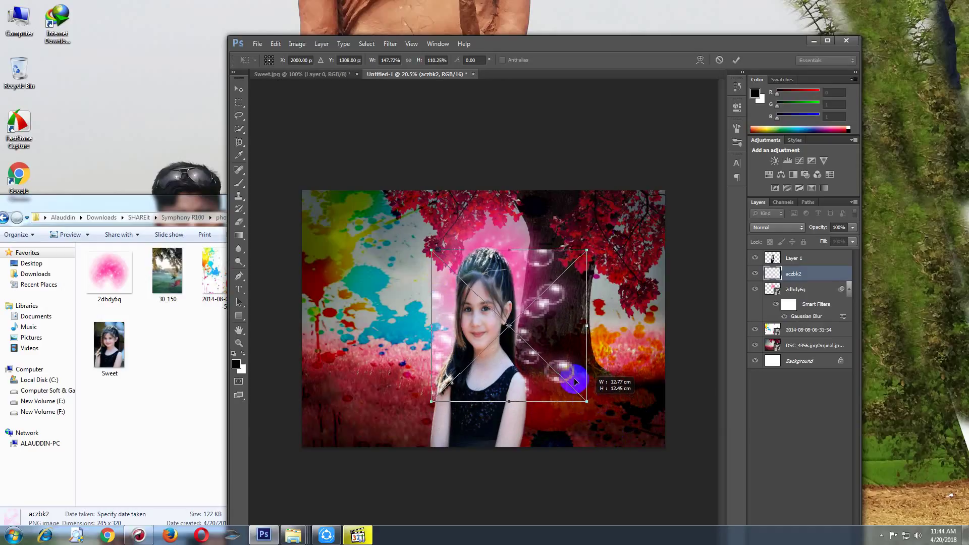
left_click_drag(561, 337, 437, 284)
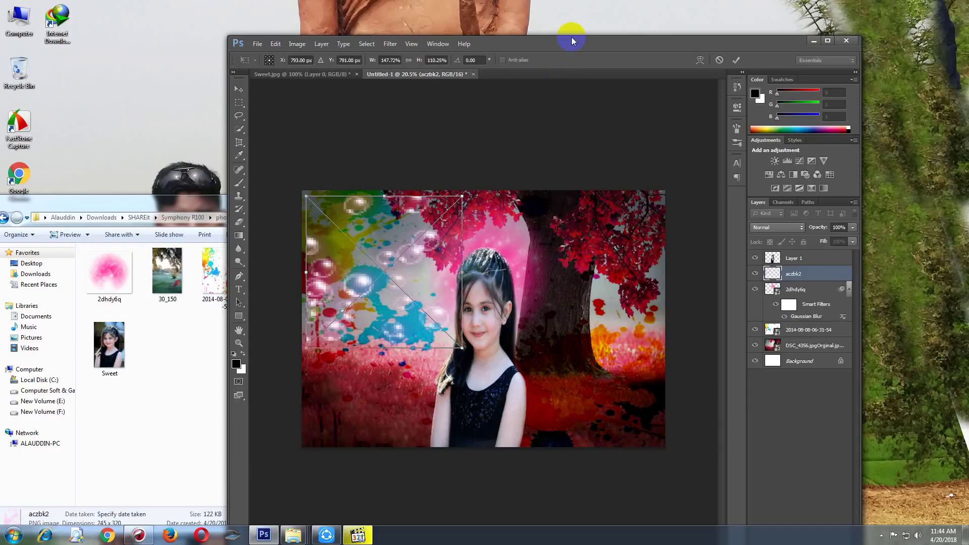
key("Return")
key("e")
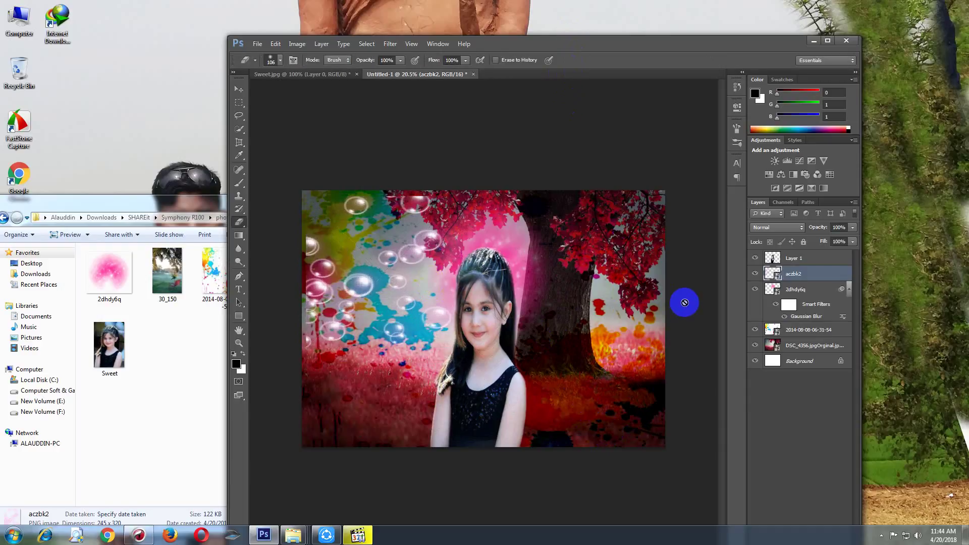
Step: Save the composite to the Desktop as a JPEG named Sweet Girl, with the image quality set to the largest-file end
key("ctrl+s")
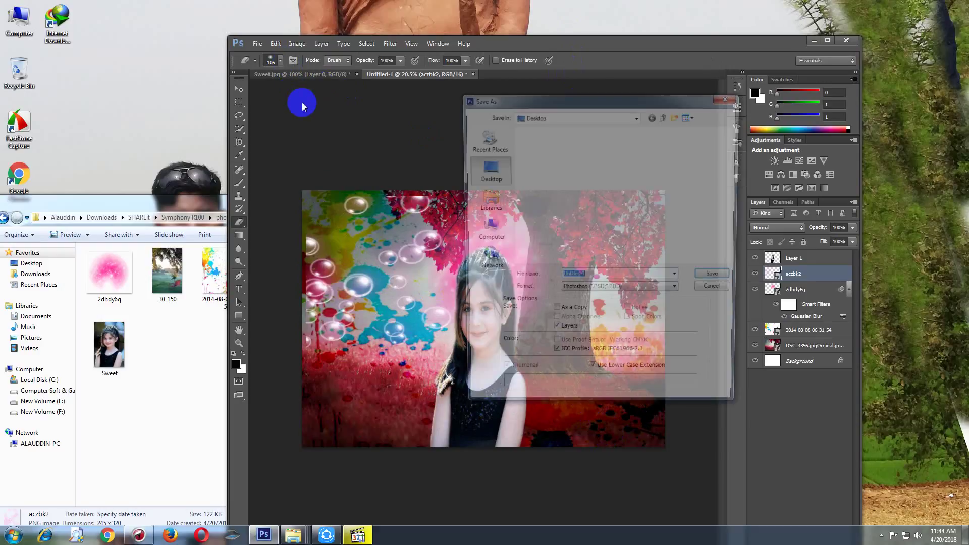
left_click(612, 288)
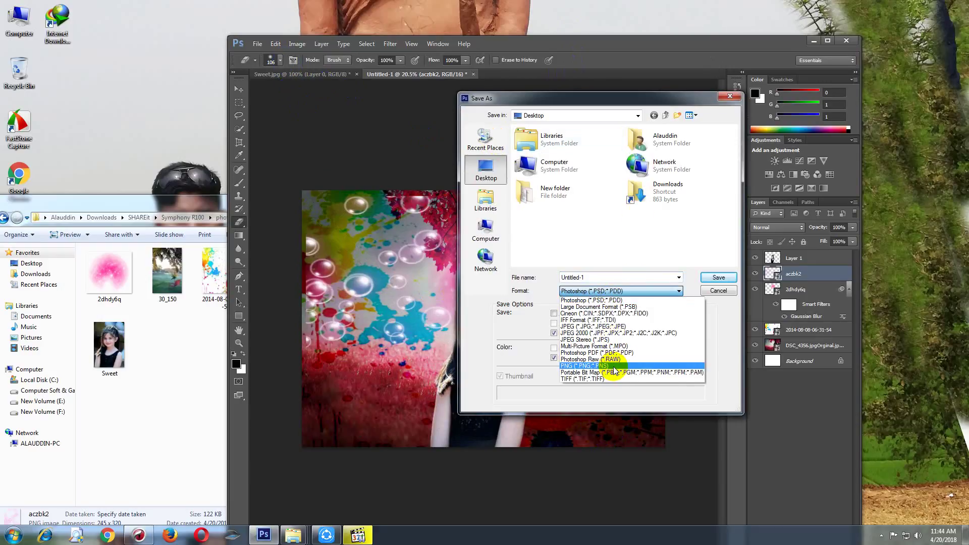
left_click(613, 326)
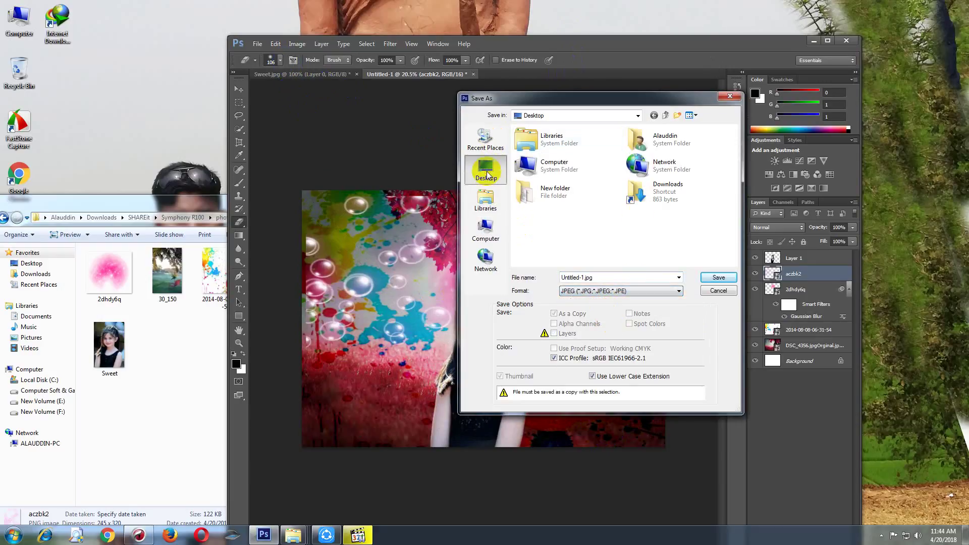
type("Sw")
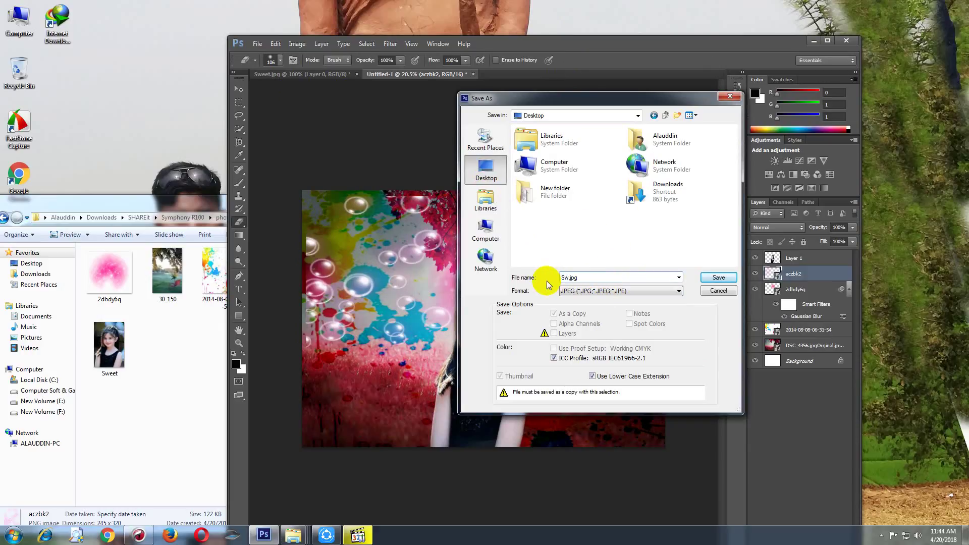
type("eet Girl")
left_click(719, 278)
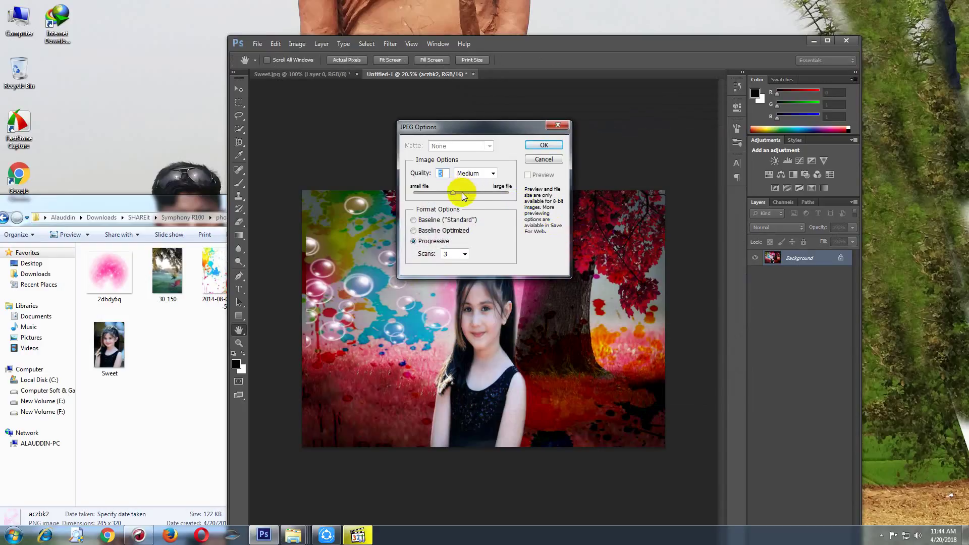
left_click_drag(461, 191, 526, 194)
left_click(544, 145)
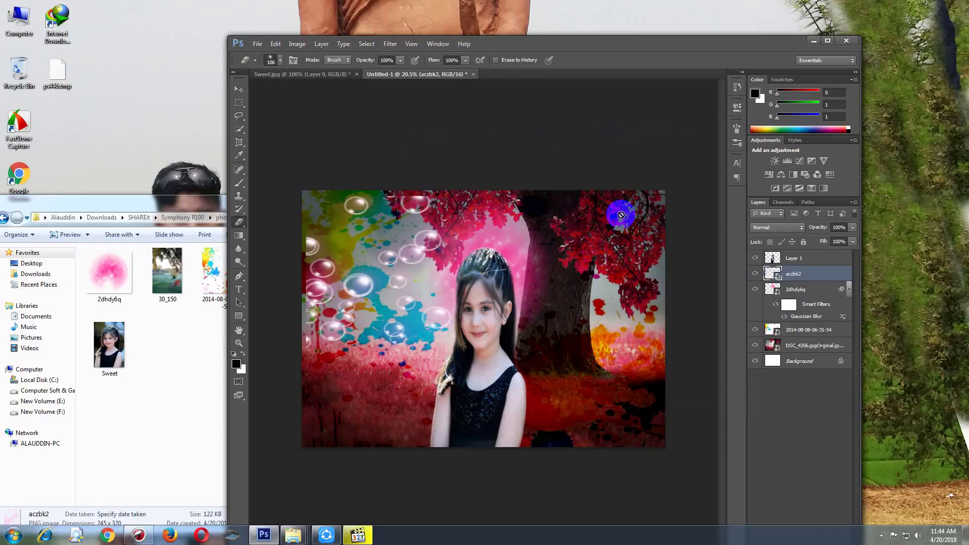
Step: Open the saved Sweet Girl image from the desktop in Windows Photo Viewer and examine it up close and at full-screen size
double_click(71, 76)
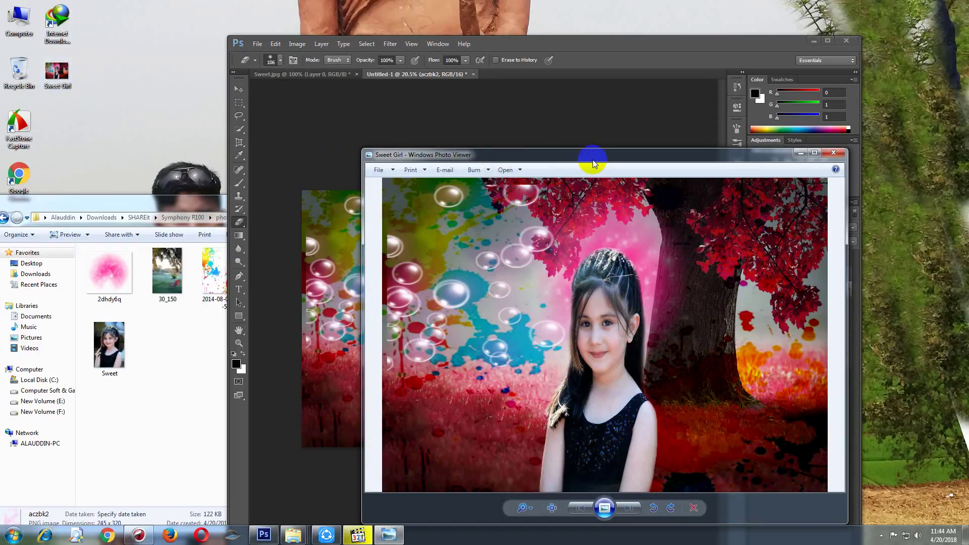
left_click_drag(616, 155, 390, 65)
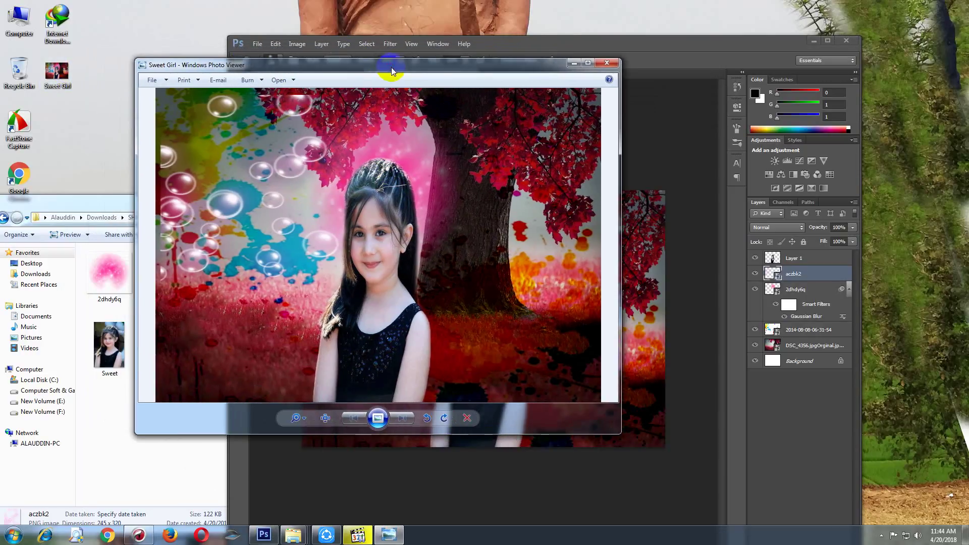
scroll(404, 223, "up", 3)
left_click_drag(404, 223, 565, 233)
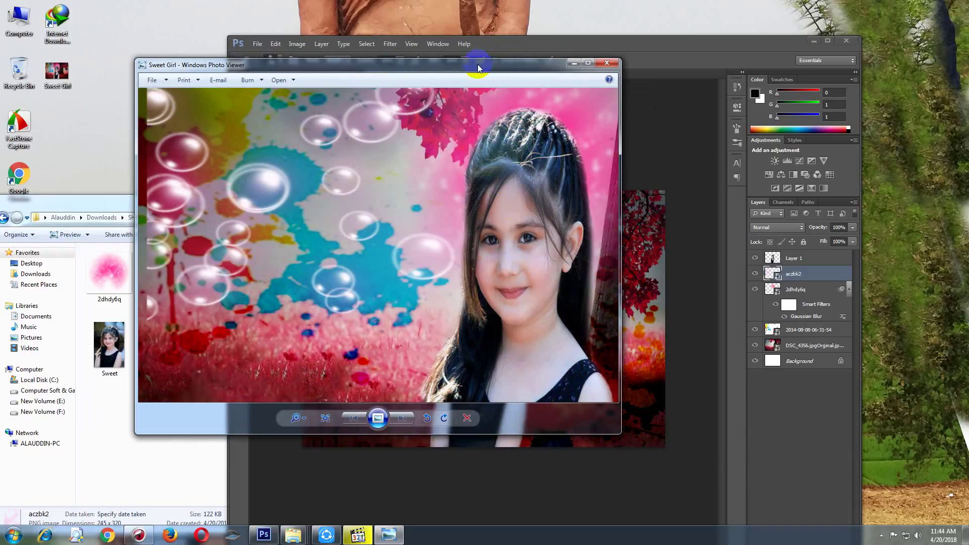
double_click(478, 67)
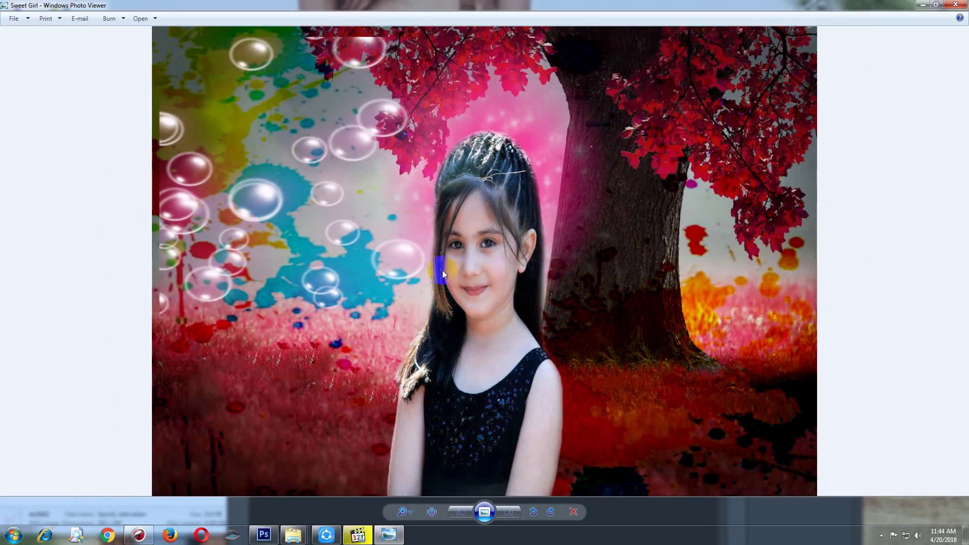
left_click_drag(384, 4, 440, 70)
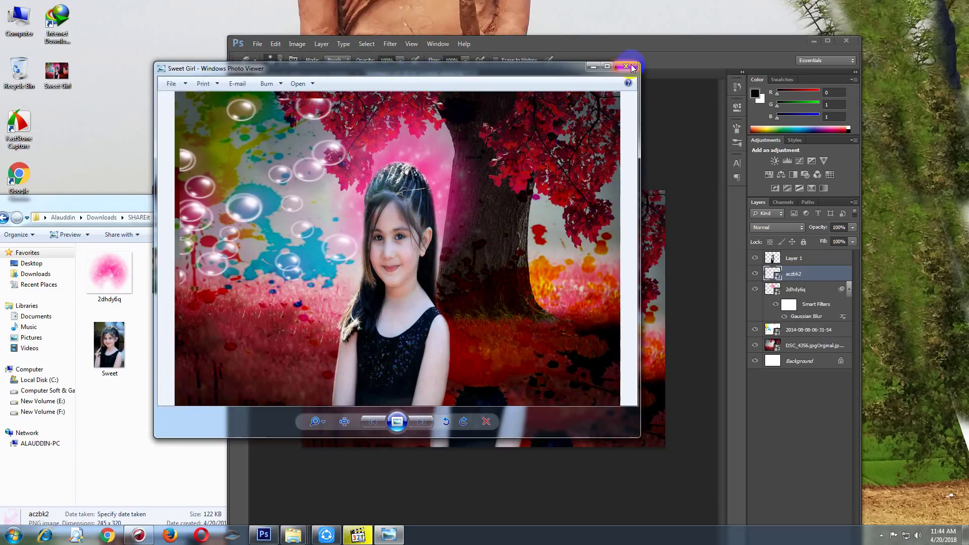